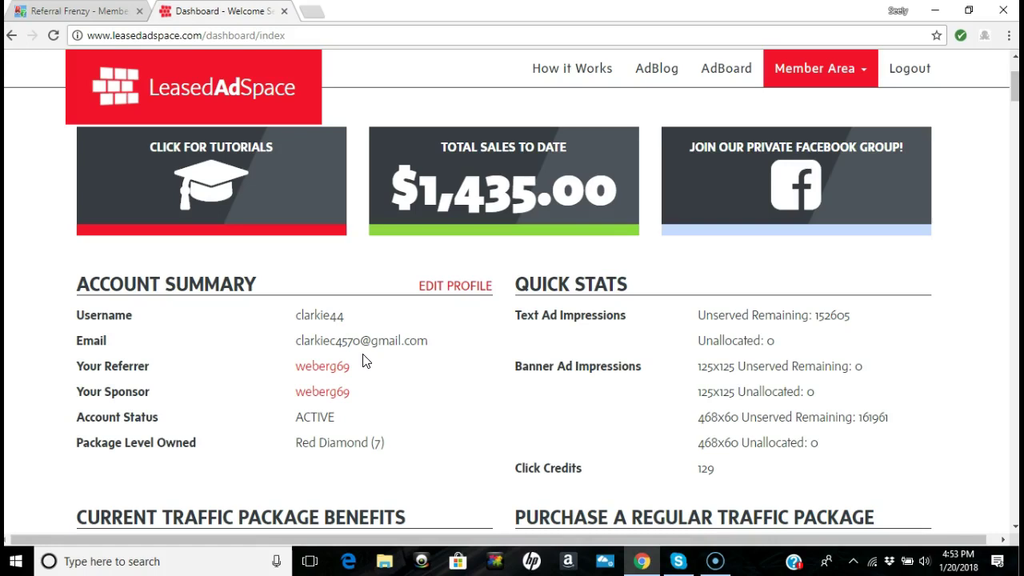
Open the form for sending a new solo email from the member area.
{"action": "left_click", "coordinate": [362, 371]}
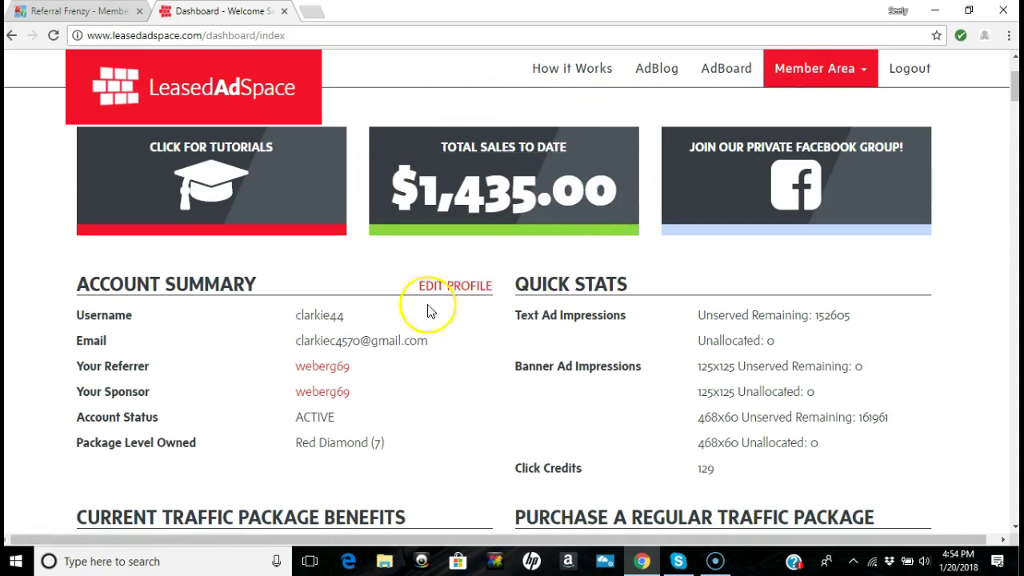
{"action": "left_click", "coordinate": [831, 84]}
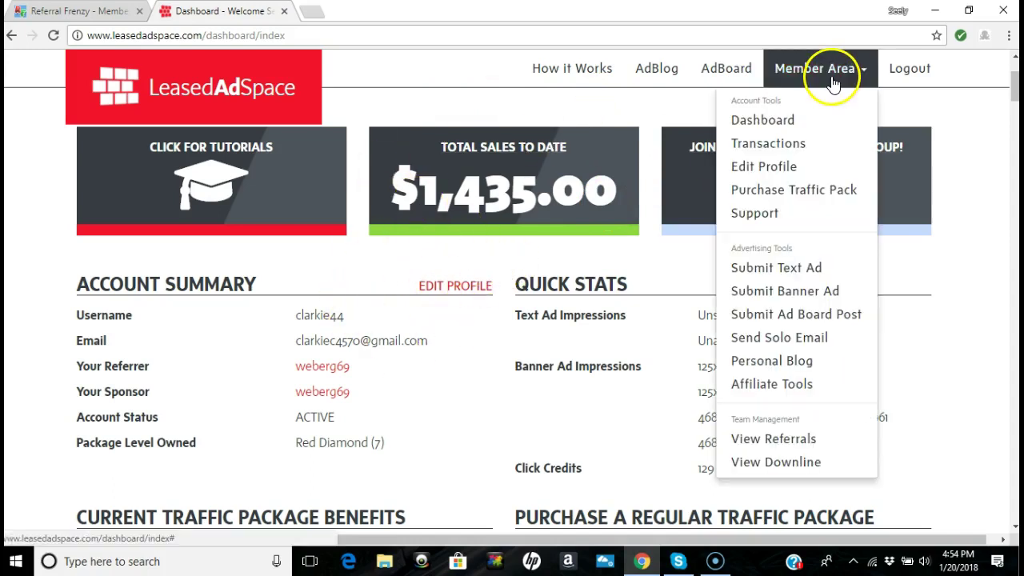
{"action": "left_click", "coordinate": [799, 118]}
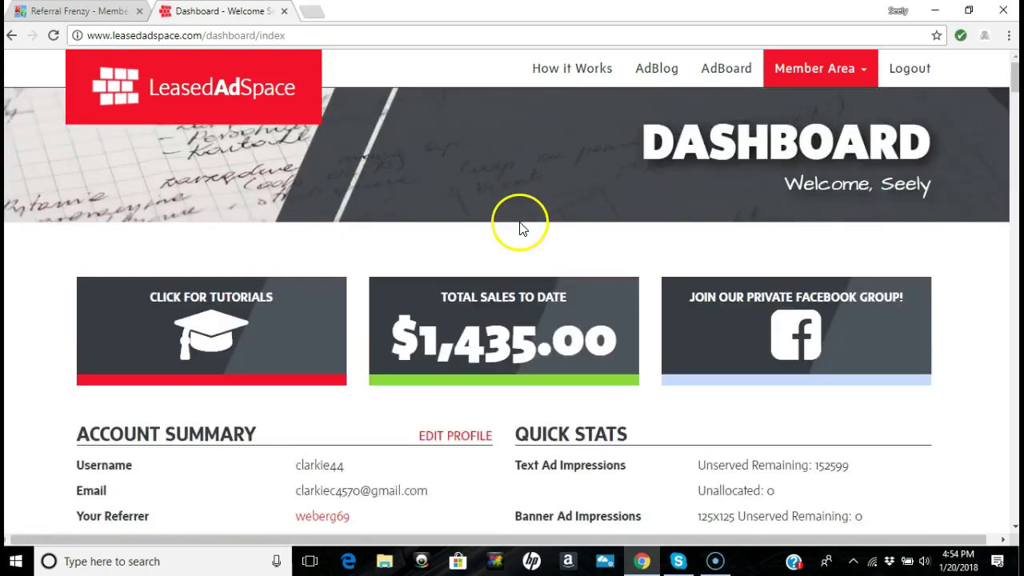
{"action": "left_click", "coordinate": [822, 79]}
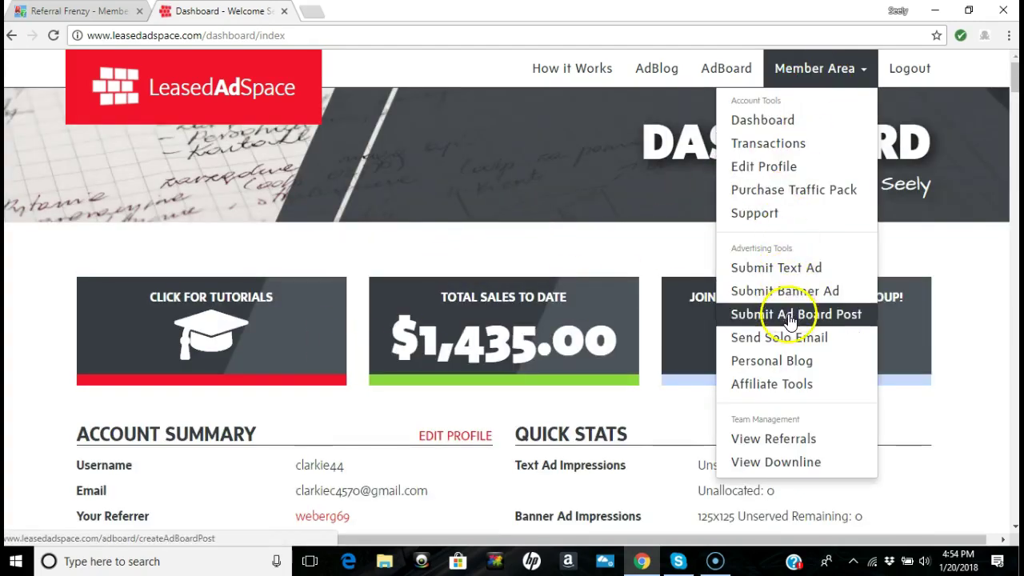
{"action": "left_click", "coordinate": [790, 339]}
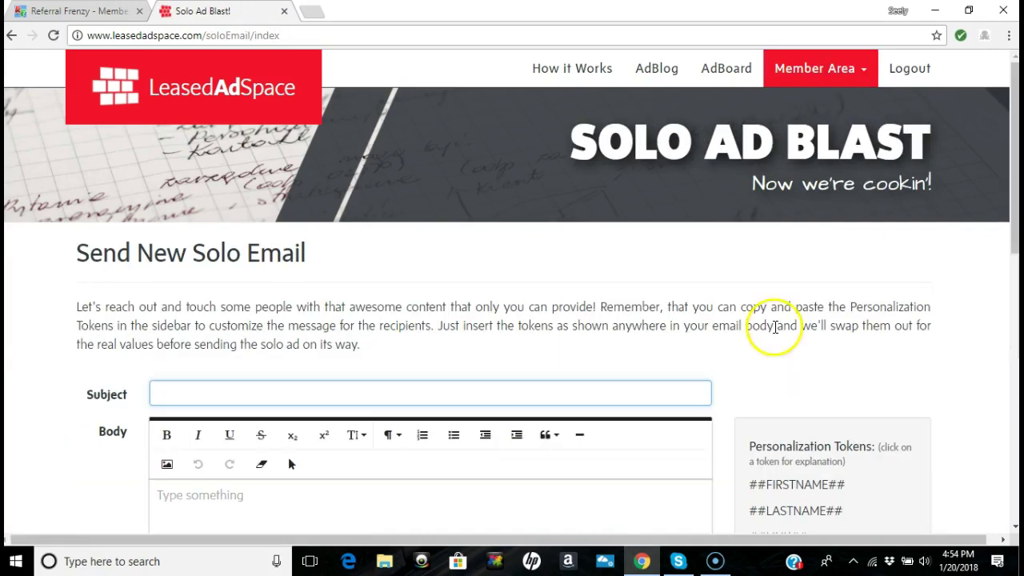
Switch to Referral Frenzy and open the stored message "Super simple, WORKS for anyone regardless of pa..." for editing.
{"action": "left_click", "coordinate": [105, 9]}
{"action": "scroll", "coordinate": [264, 148], "scroll_direction": "down", "scroll_amount": 5}
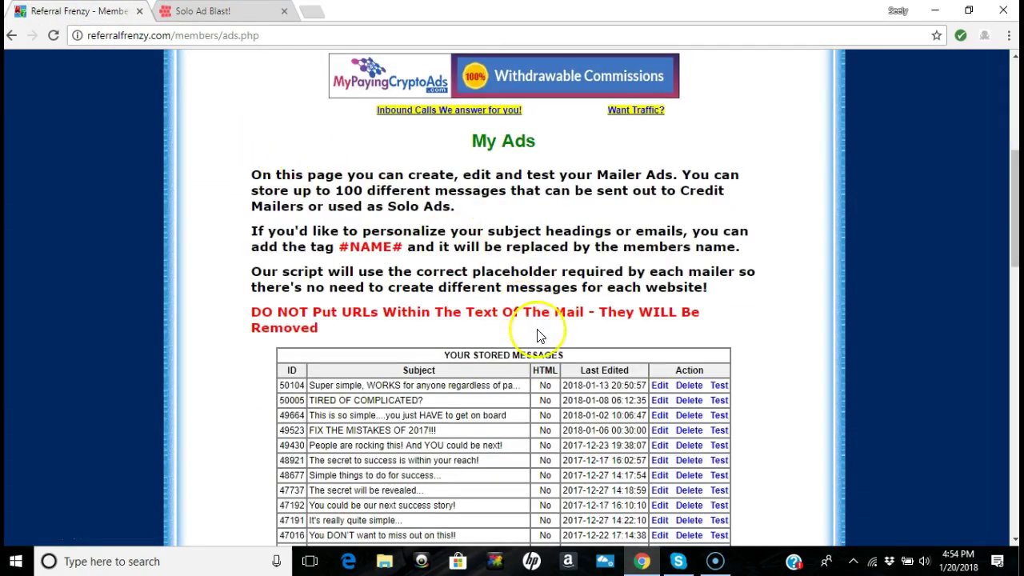
{"action": "left_click", "coordinate": [659, 391]}
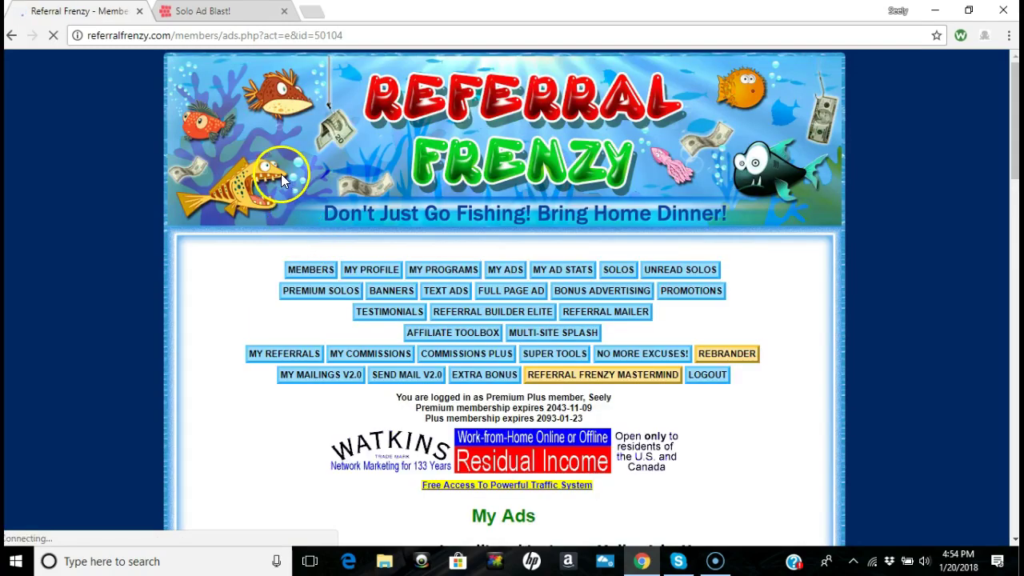
{"action": "scroll", "coordinate": [280, 176], "scroll_direction": "down", "scroll_amount": 1}
{"action": "scroll", "coordinate": [281, 182], "scroll_direction": "down", "scroll_amount": 20}
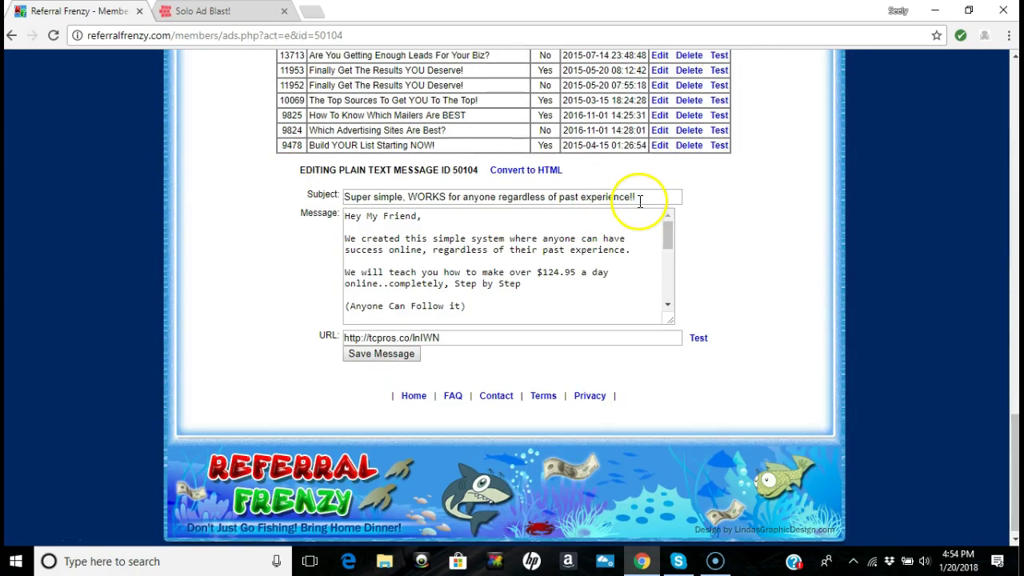
Copy the stored message's subject "Super simple, WORKS for anyone regardless of past experience!!" into the LeasedAdSpace solo email's Subject.
{"action": "left_click_drag", "start_coordinate": [644, 198], "coordinate": [343, 194]}
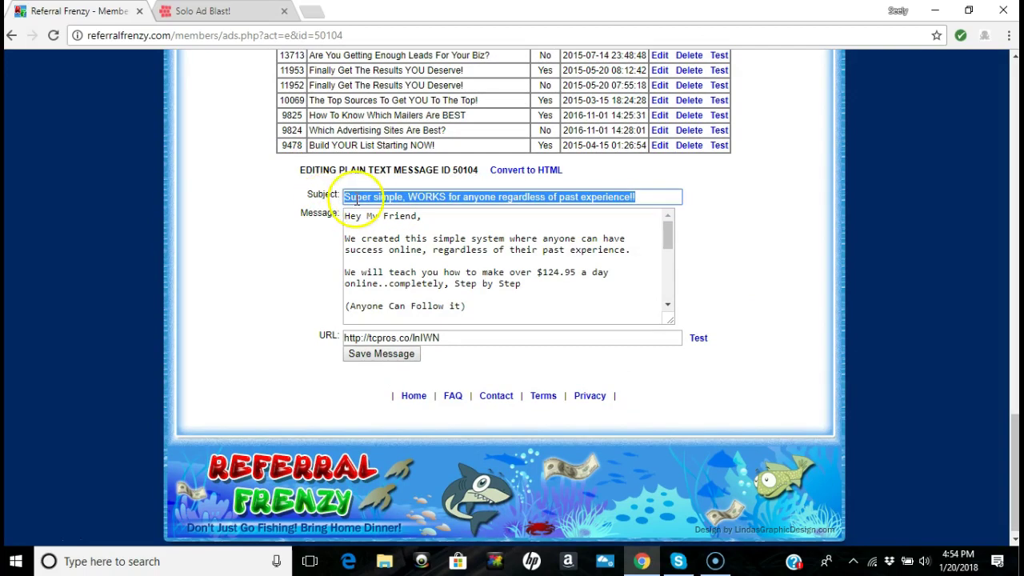
{"action": "right_click", "coordinate": [362, 199]}
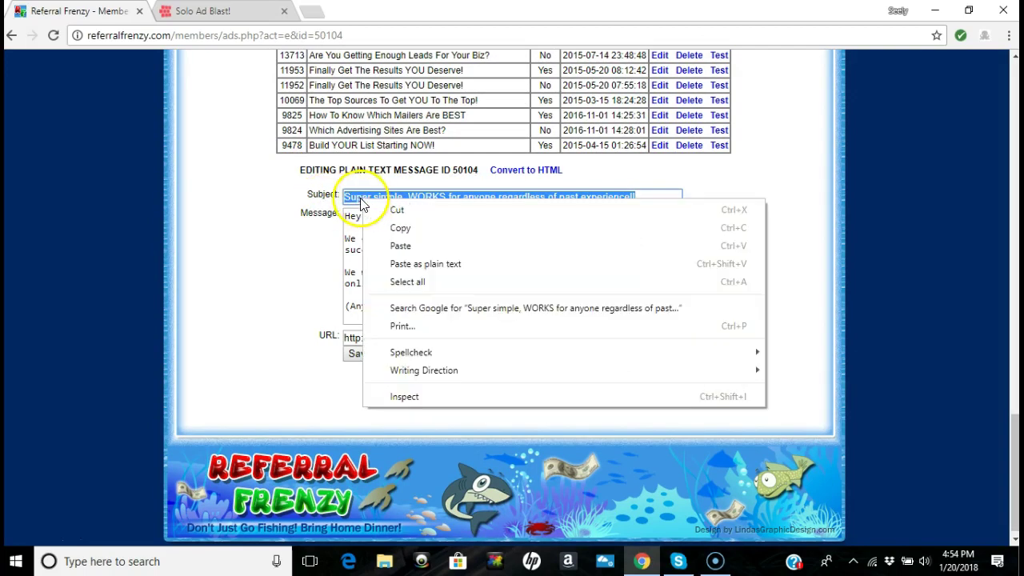
{"action": "left_click", "coordinate": [400, 229]}
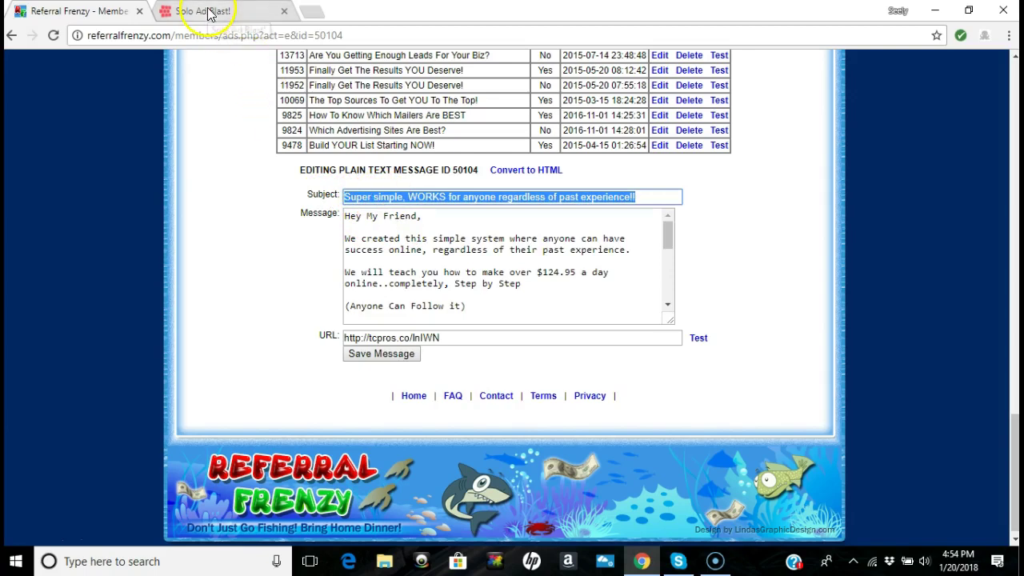
{"action": "left_click", "coordinate": [232, 17]}
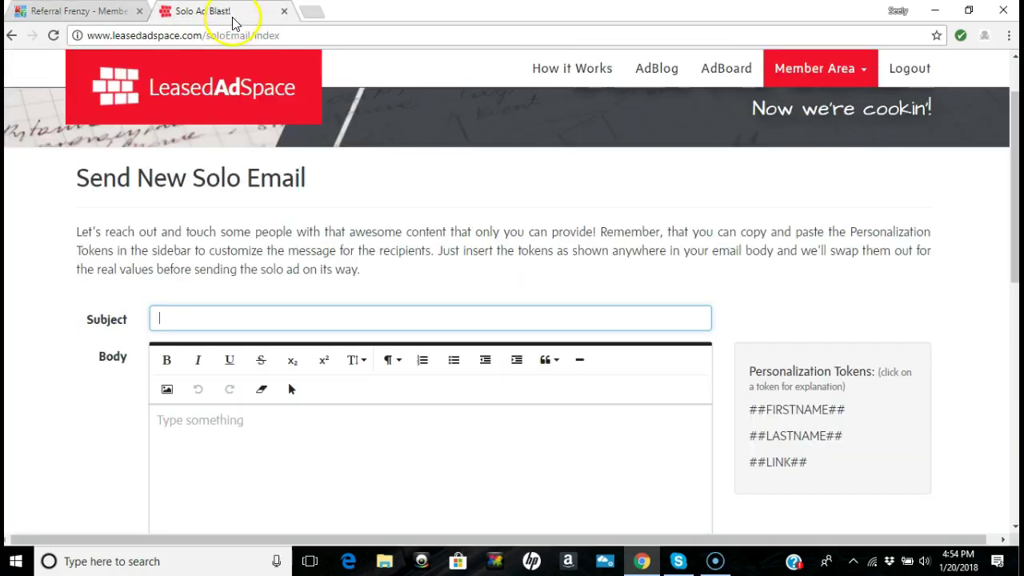
{"action": "right_click", "coordinate": [271, 325]}
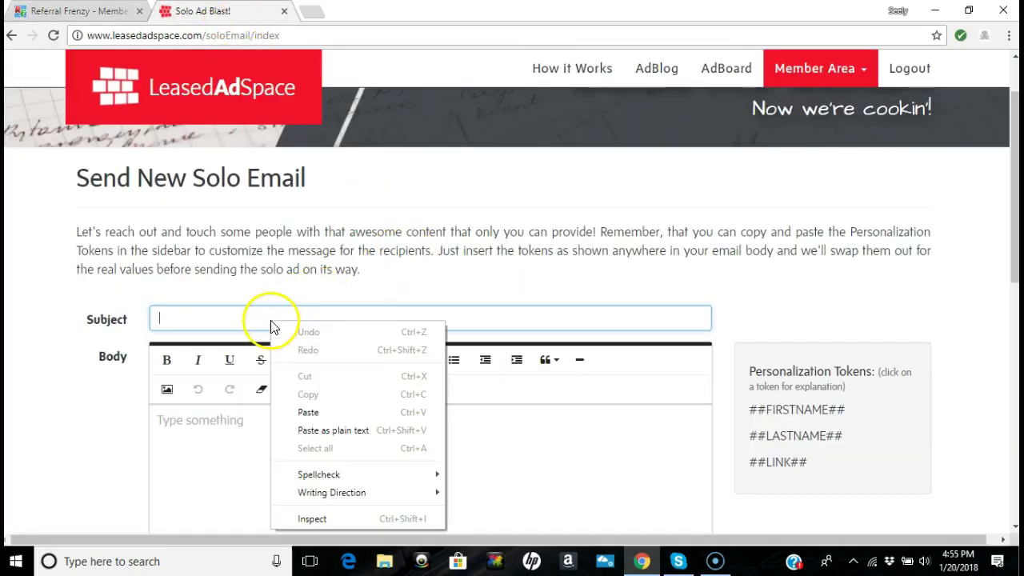
{"action": "left_click", "coordinate": [308, 411]}
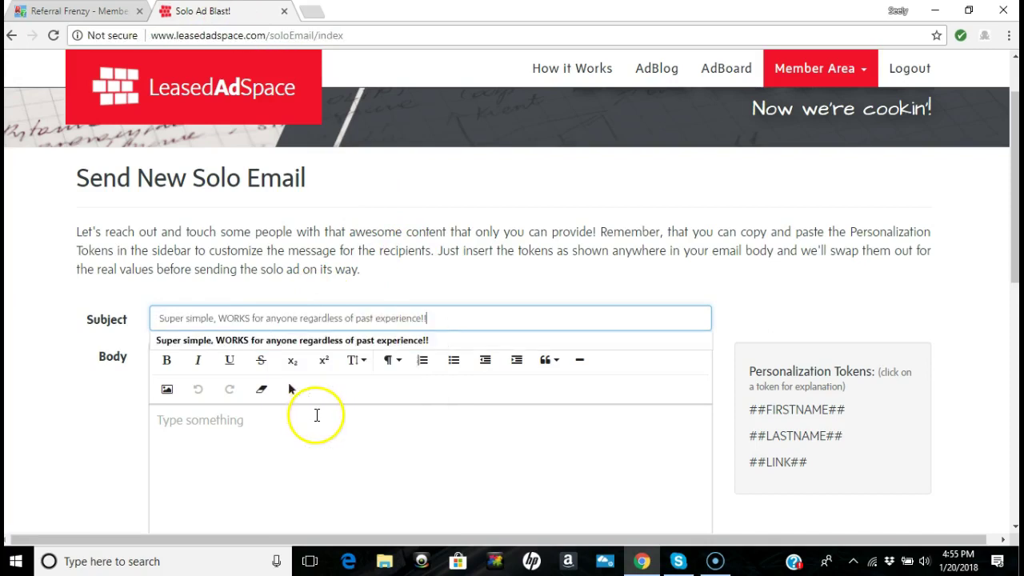
Copy the full message text from the stored Referral Frenzy ad into the body of the LeasedAdSpace solo email.
{"action": "left_click", "coordinate": [231, 428]}
{"action": "left_click", "coordinate": [84, 11]}
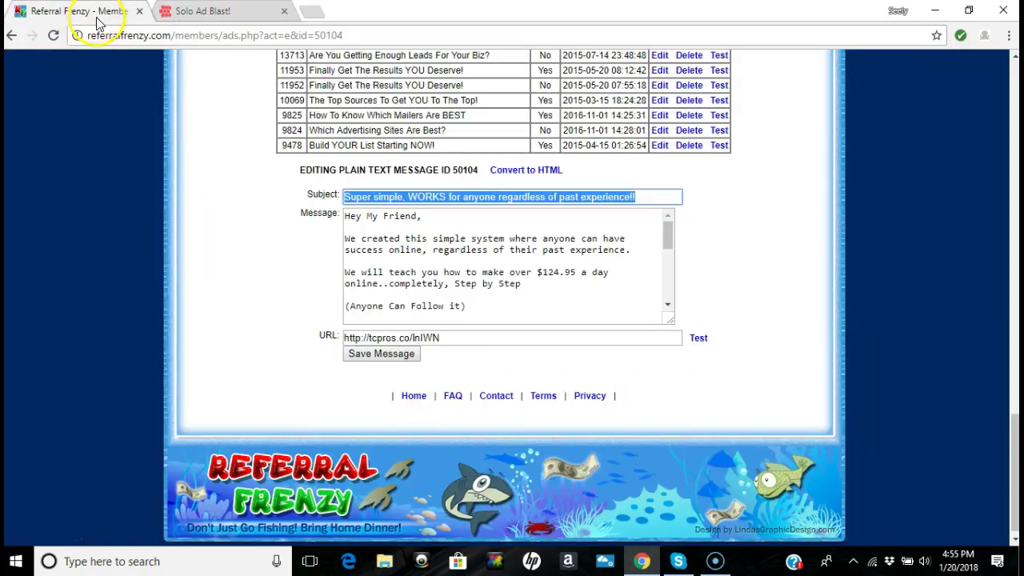
{"action": "right_click", "coordinate": [426, 268]}
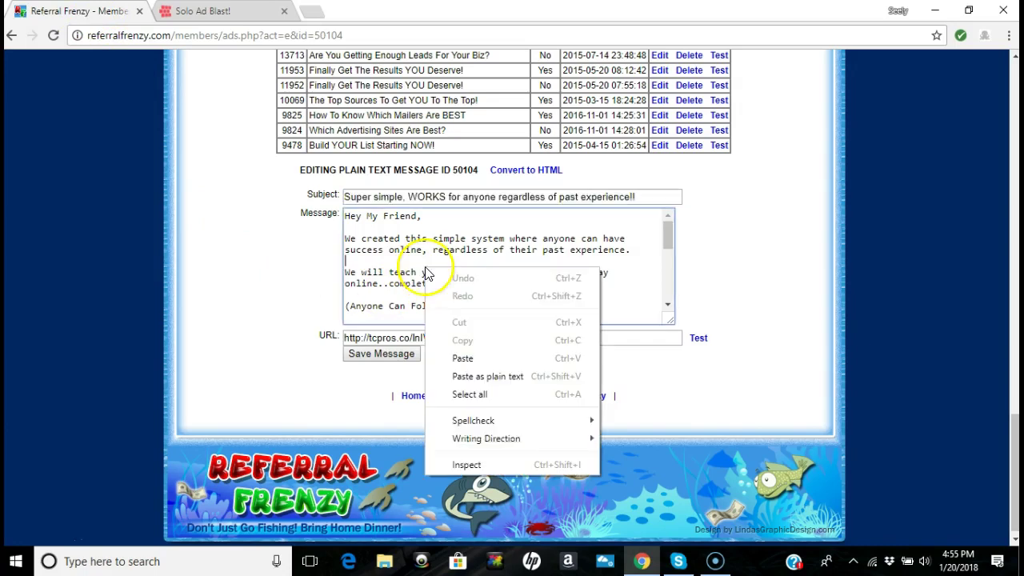
{"action": "left_click", "coordinate": [469, 395]}
{"action": "right_click", "coordinate": [457, 296]}
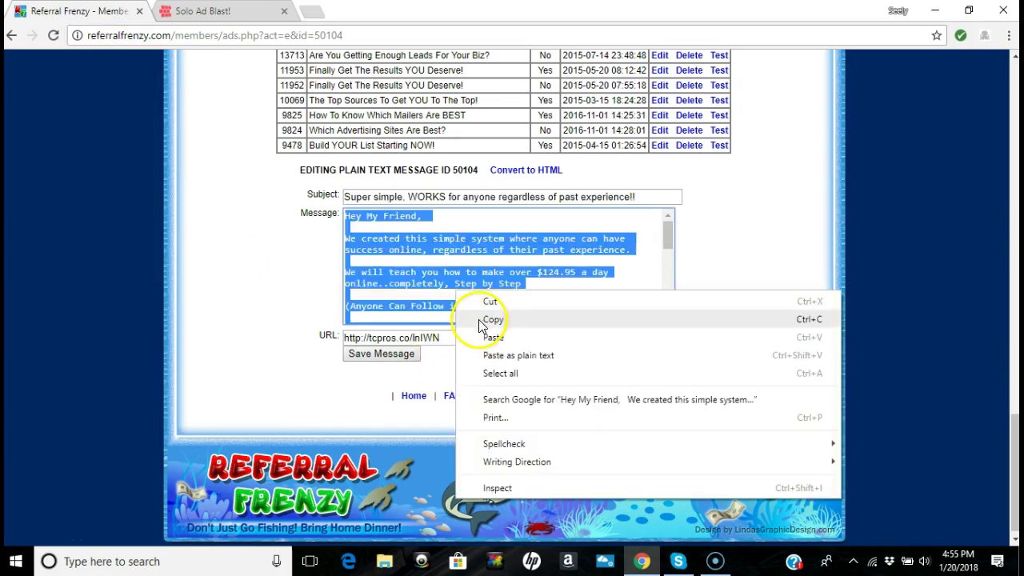
{"action": "left_click", "coordinate": [485, 320]}
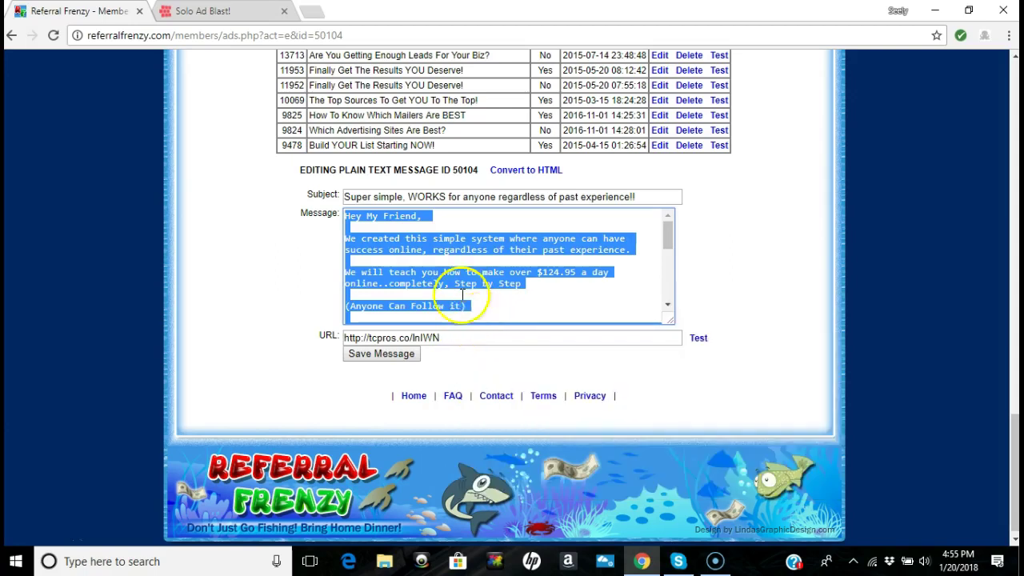
{"action": "left_click", "coordinate": [228, 16]}
{"action": "right_click", "coordinate": [227, 429]}
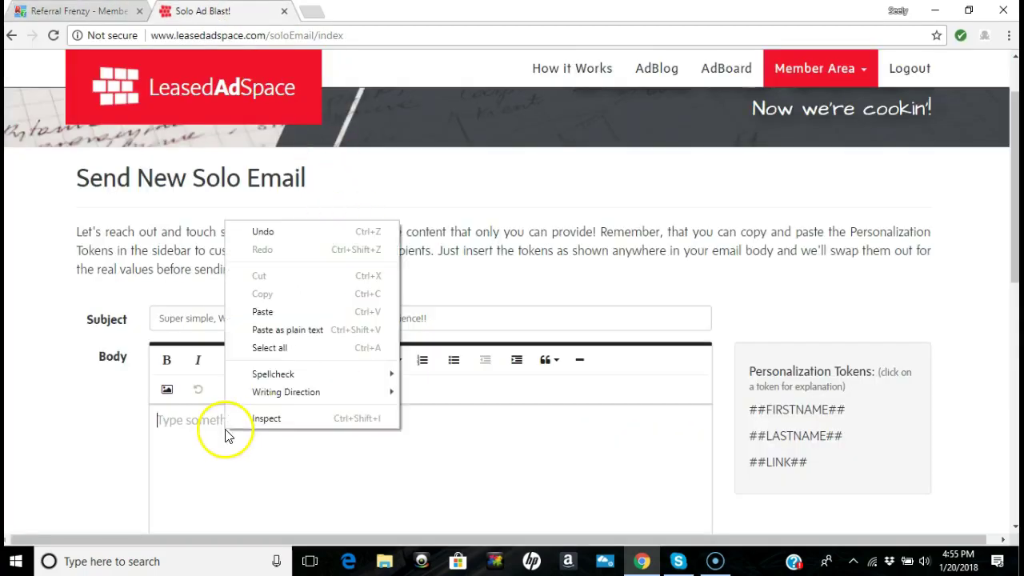
{"action": "left_click", "coordinate": [263, 312]}
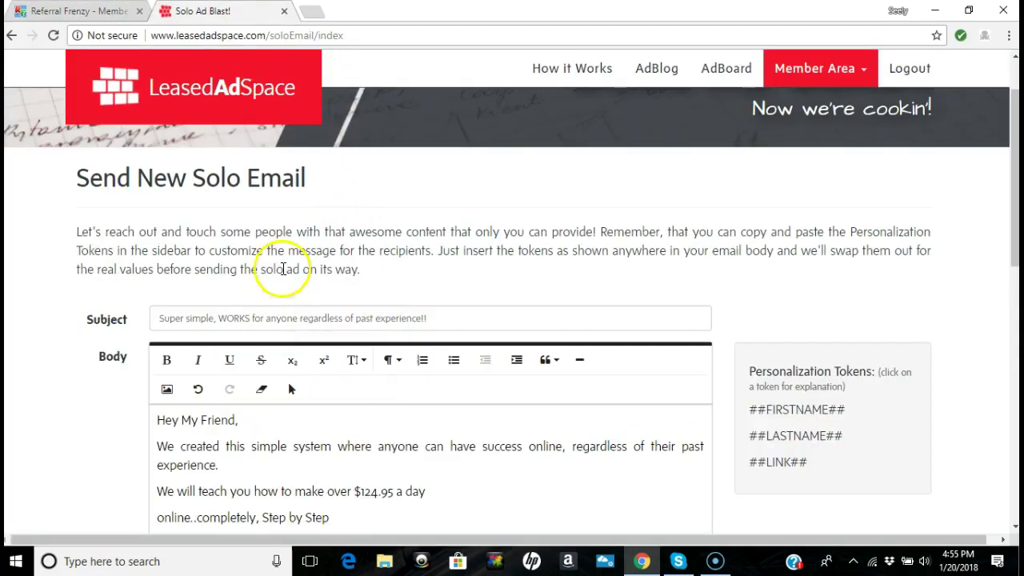
{"action": "left_click", "coordinate": [114, 18]}
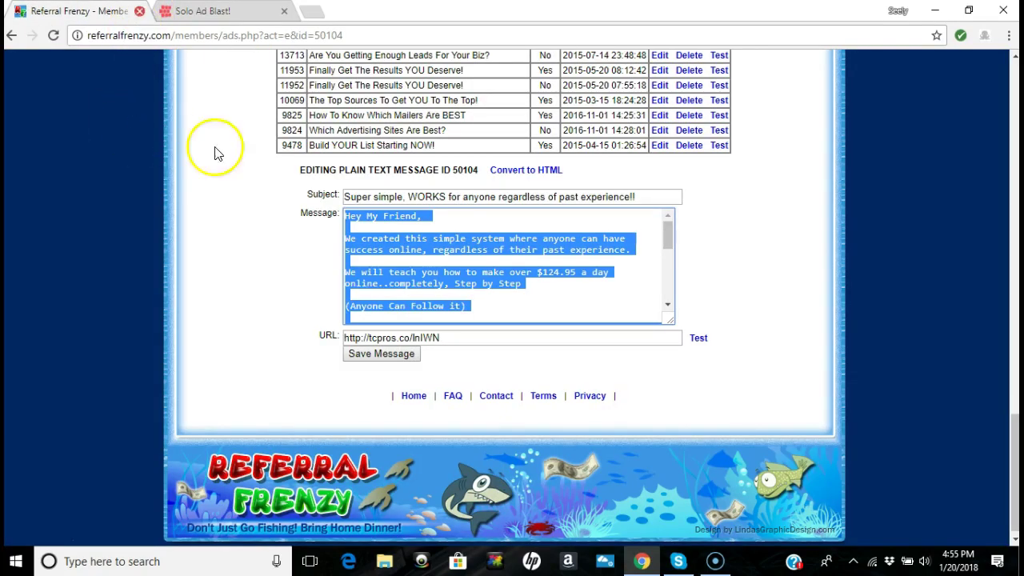
{"action": "left_click", "coordinate": [452, 340]}
{"action": "triple_click", "coordinate": [377, 336]}
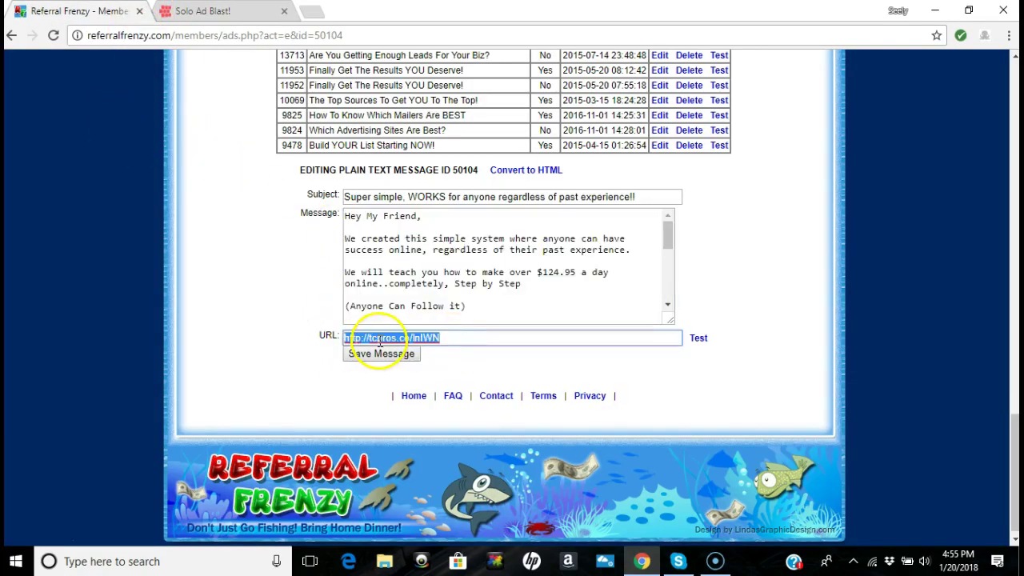
{"action": "right_click", "coordinate": [378, 339]}
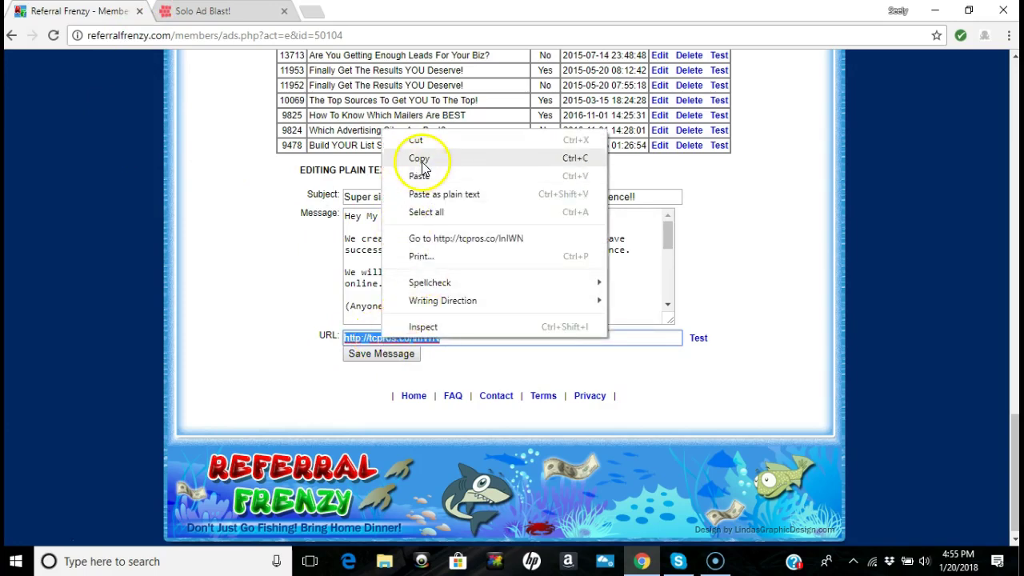
{"action": "left_click", "coordinate": [421, 160]}
{"action": "left_click", "coordinate": [258, 12]}
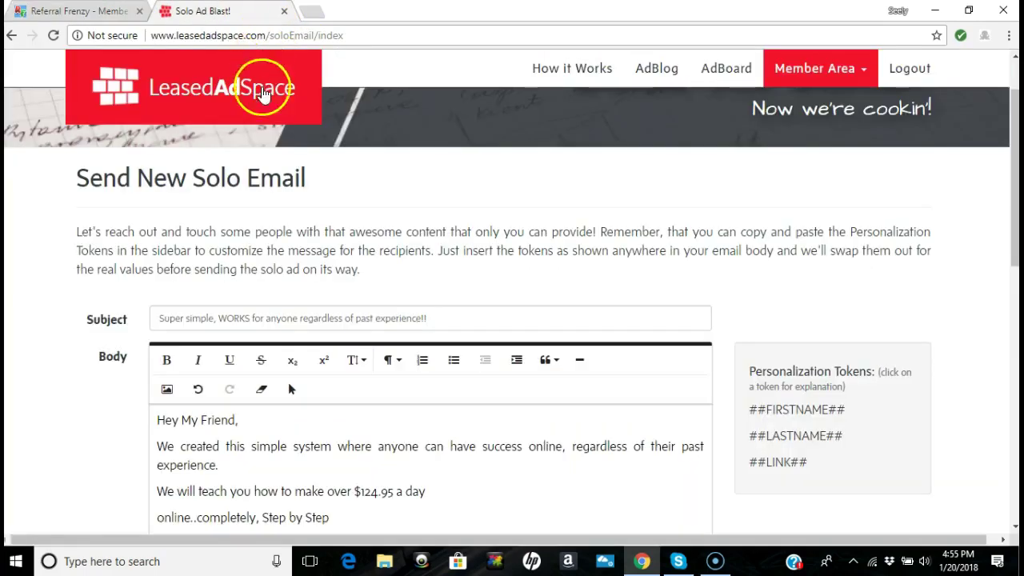
{"action": "scroll", "coordinate": [270, 270], "scroll_direction": "down", "scroll_amount": 8}
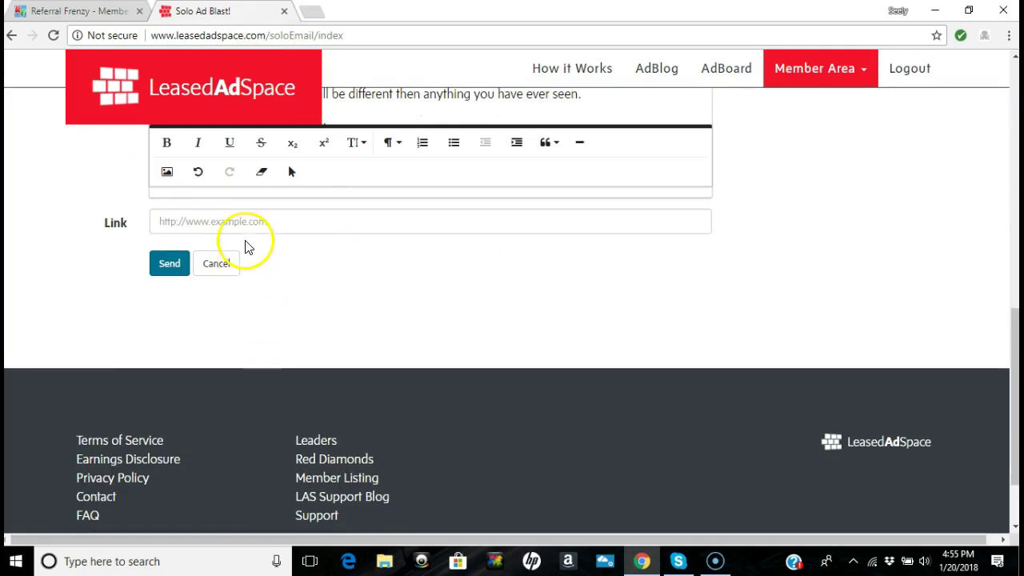
{"action": "scroll", "coordinate": [329, 280], "scroll_direction": "up", "scroll_amount": 1}
{"action": "right_click", "coordinate": [284, 300]}
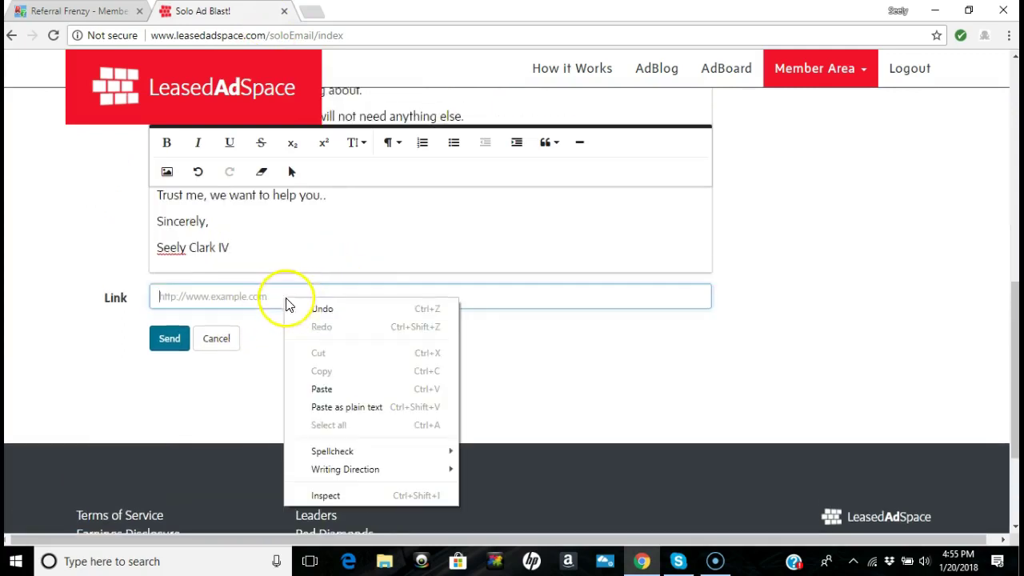
{"action": "left_click", "coordinate": [321, 388]}
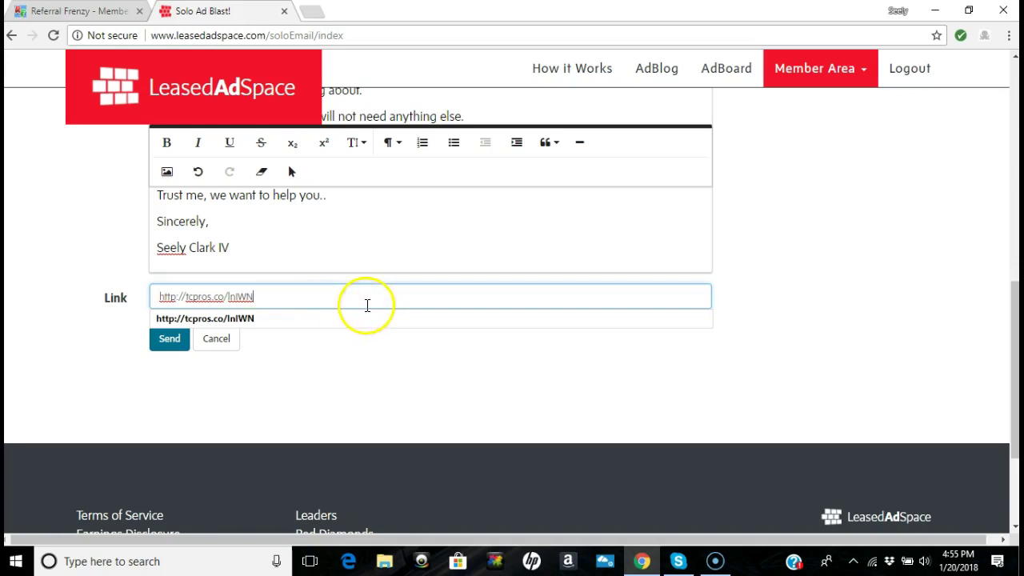
Review the solo email's subject, body text, link and the available personalization tokens.
{"action": "scroll", "coordinate": [879, 296], "scroll_direction": "up", "scroll_amount": 2}
{"action": "scroll", "coordinate": [879, 296], "scroll_direction": "up", "scroll_amount": 3}
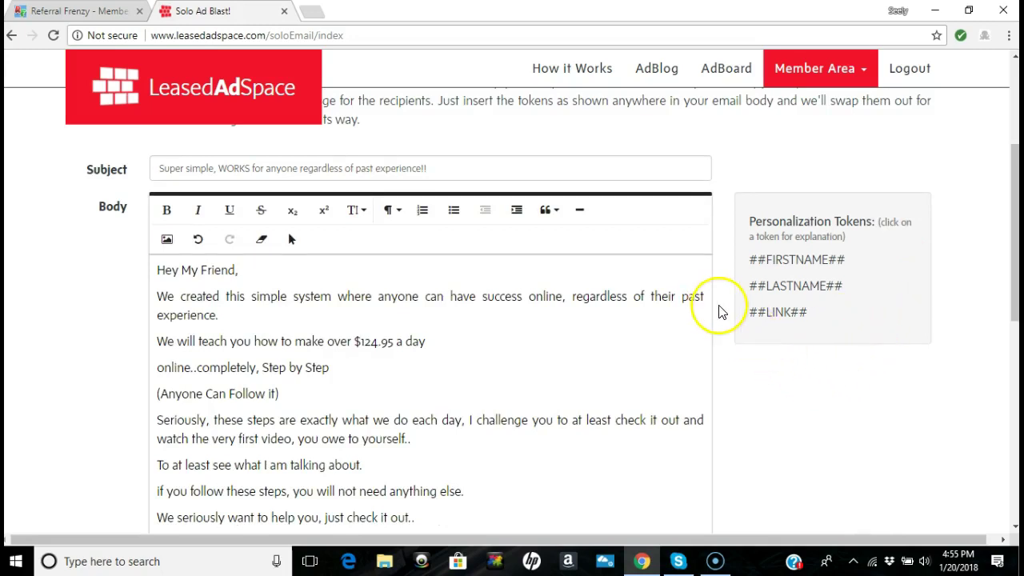
{"action": "scroll", "coordinate": [715, 312], "scroll_direction": "down", "scroll_amount": 4}
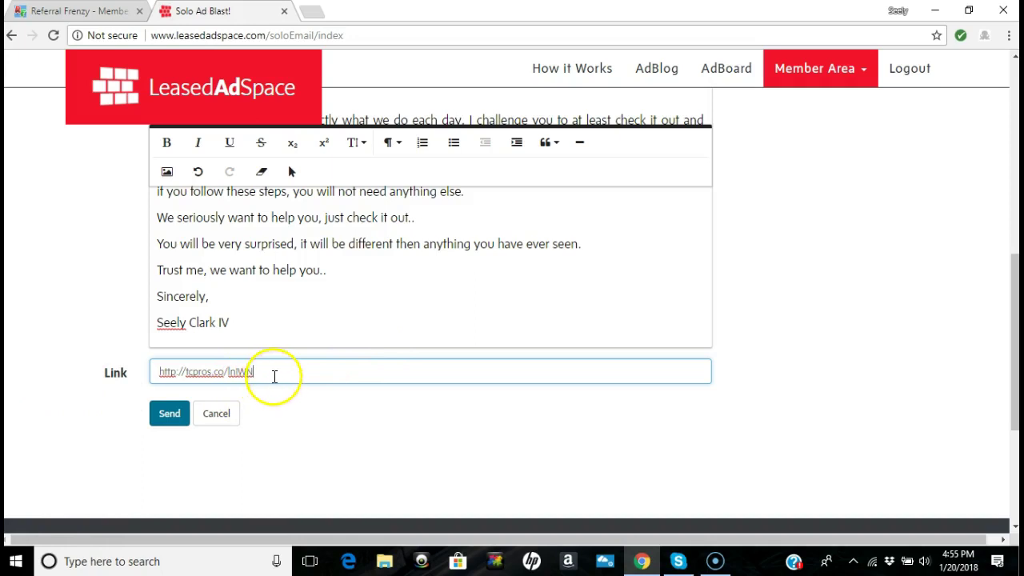
{"action": "scroll", "coordinate": [344, 345], "scroll_direction": "up", "scroll_amount": 2}
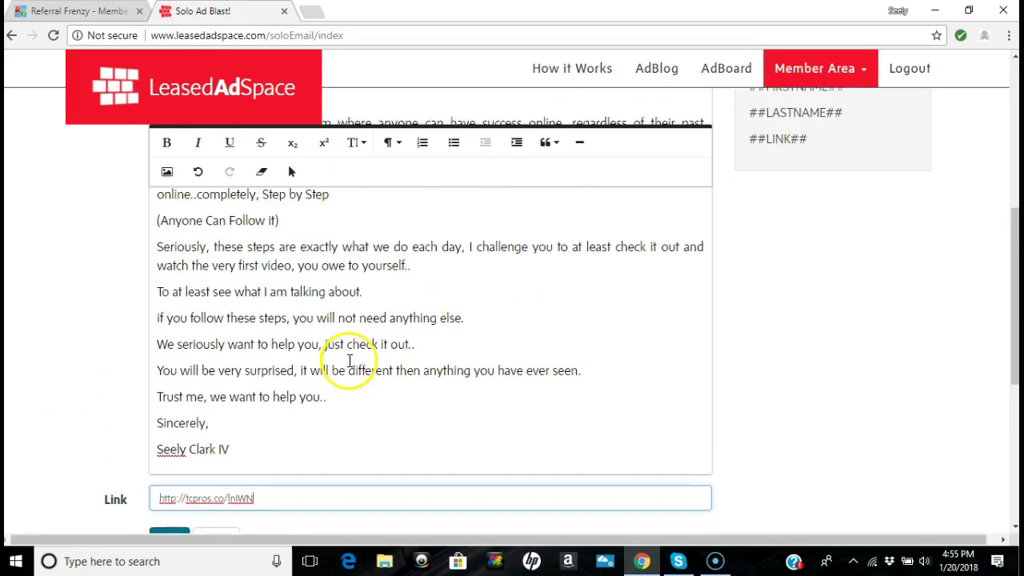
{"action": "scroll", "coordinate": [350, 360], "scroll_direction": "up", "scroll_amount": 5}
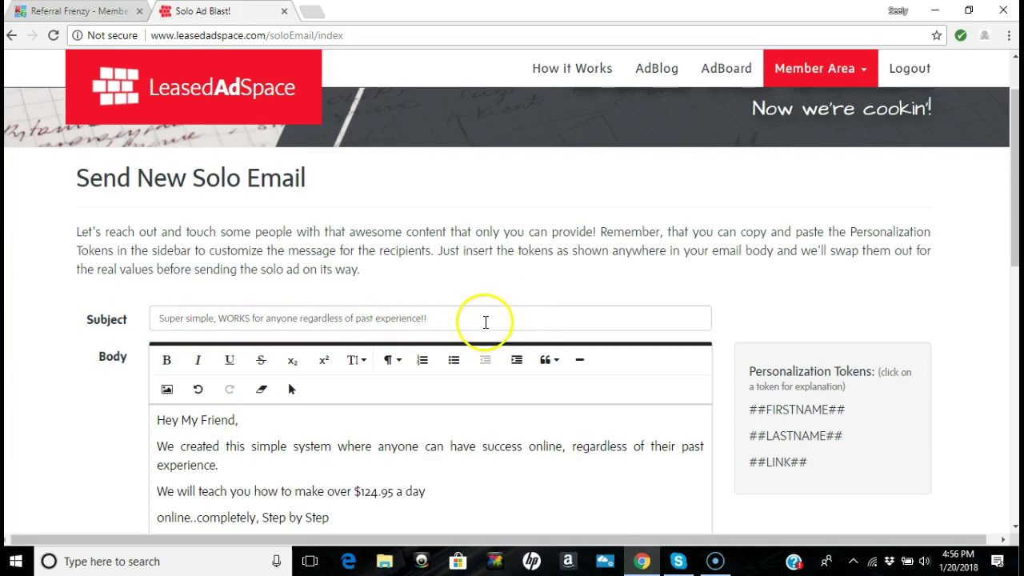
{"action": "scroll", "coordinate": [489, 308], "scroll_direction": "down", "scroll_amount": 1}
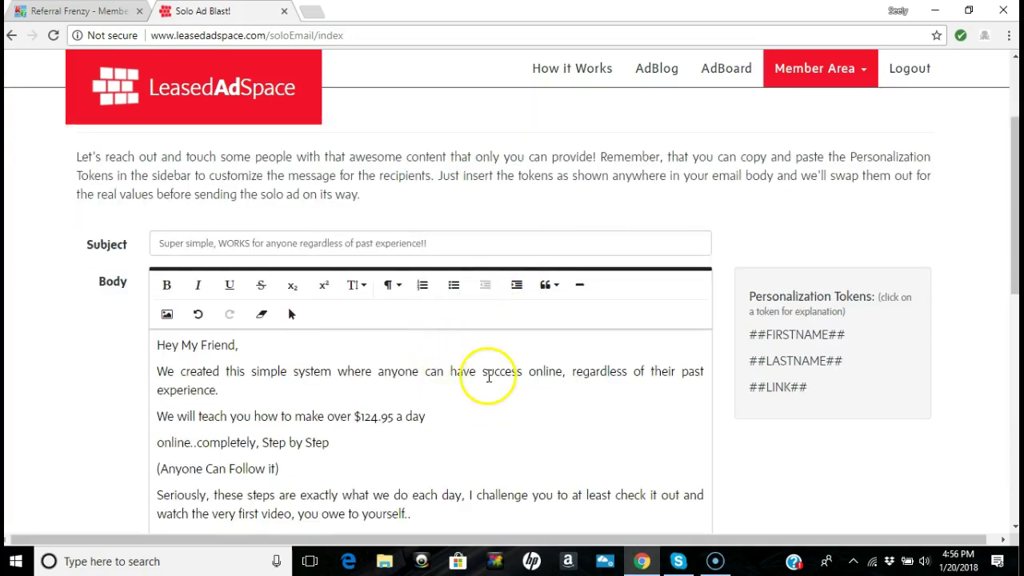
{"action": "scroll", "coordinate": [489, 375], "scroll_direction": "down", "scroll_amount": 2}
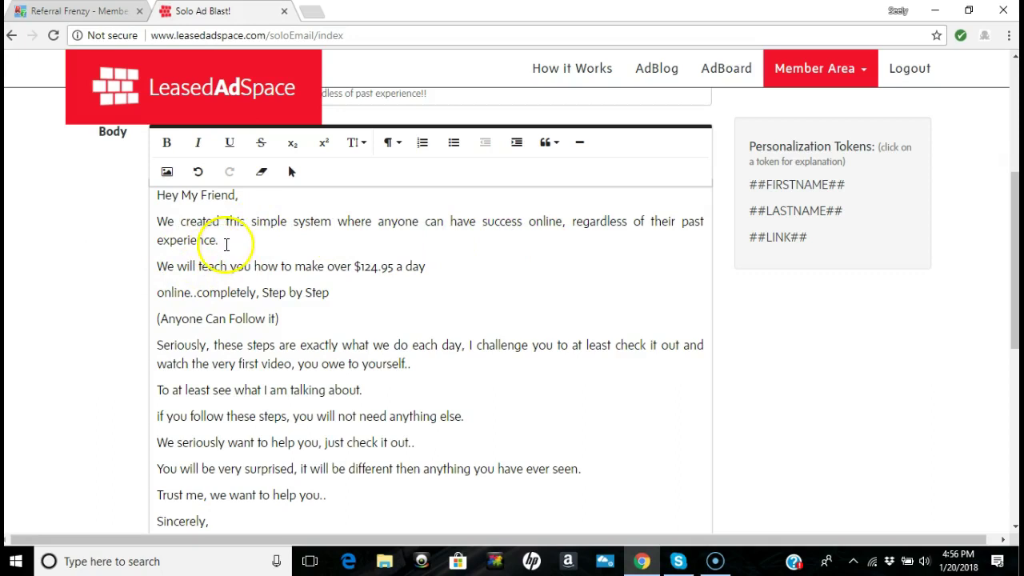
{"action": "scroll", "coordinate": [240, 240], "scroll_direction": "up", "scroll_amount": 1}
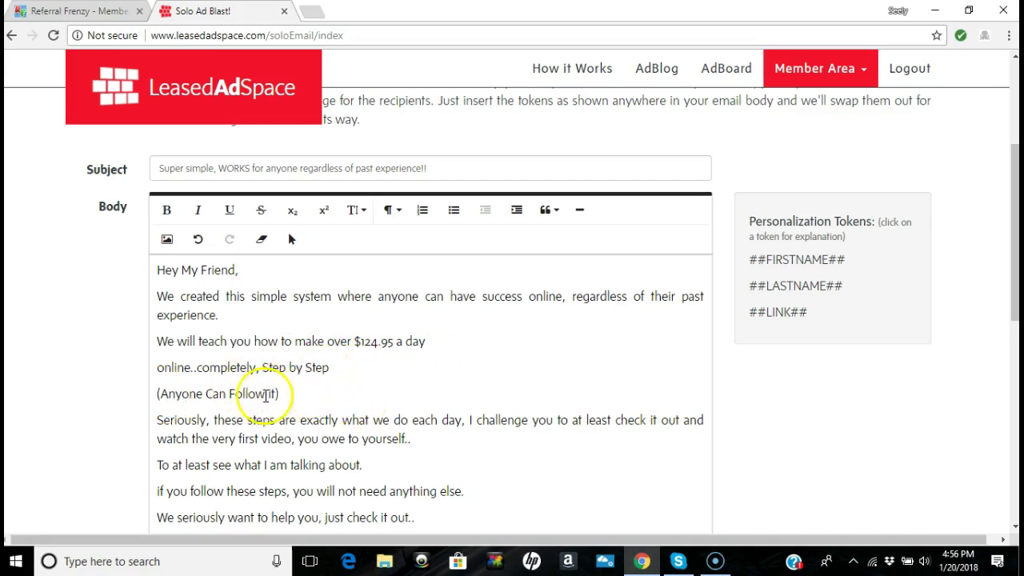
{"action": "scroll", "coordinate": [274, 392], "scroll_direction": "down", "scroll_amount": 3}
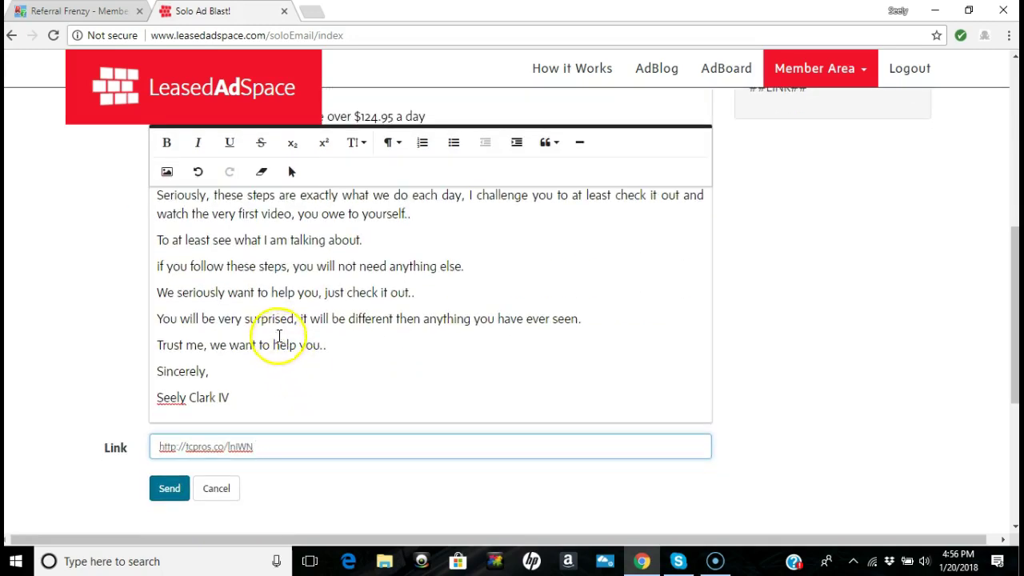
Insert the ##LINK## token on a new line between "Trust me, we want to help you.." and "Sincerely," in the email body.
{"action": "scroll", "coordinate": [346, 319], "scroll_direction": "up", "scroll_amount": 2}
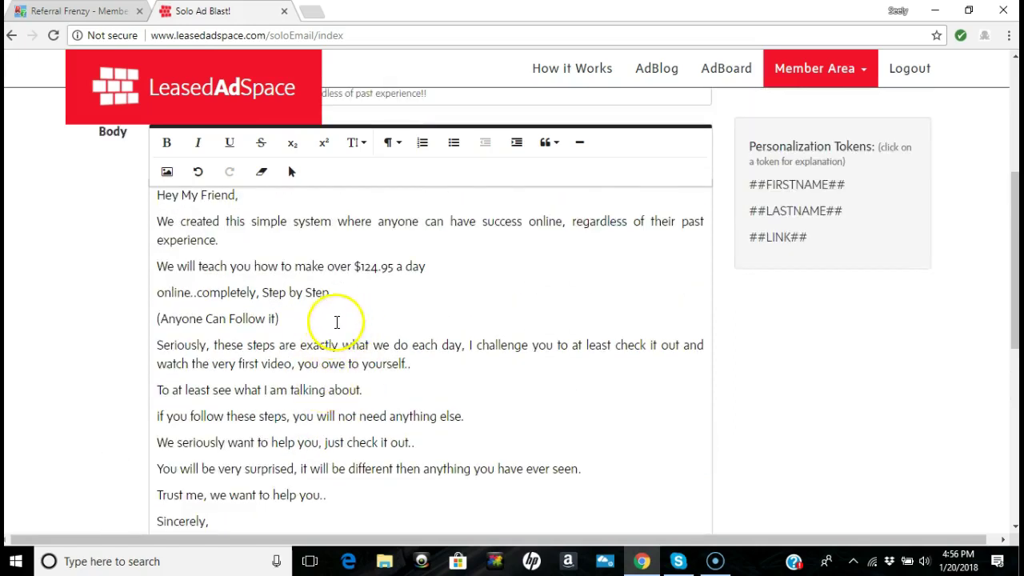
{"action": "scroll", "coordinate": [305, 353], "scroll_direction": "down", "scroll_amount": 3}
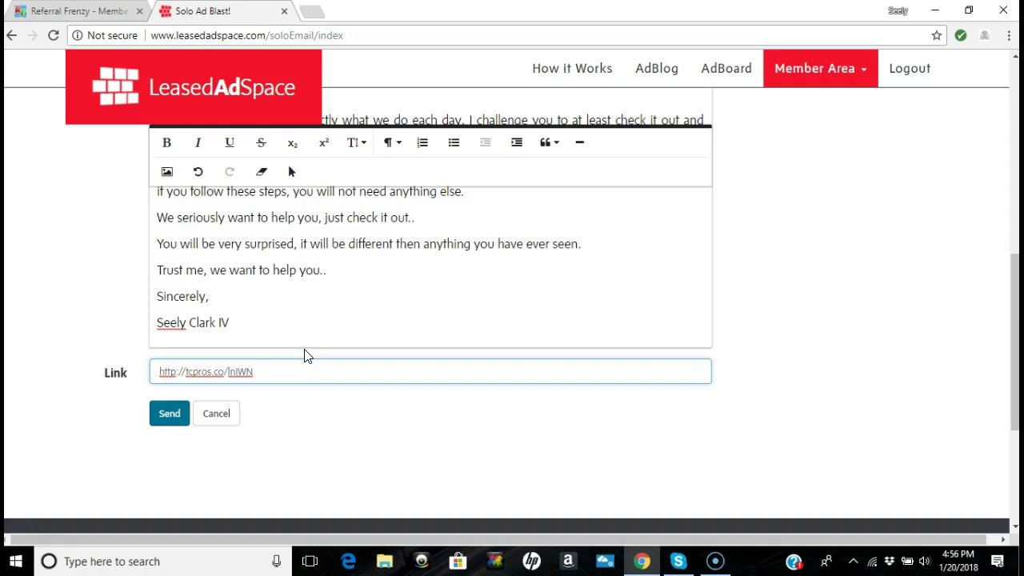
{"action": "scroll", "coordinate": [604, 264], "scroll_direction": "up", "scroll_amount": 5}
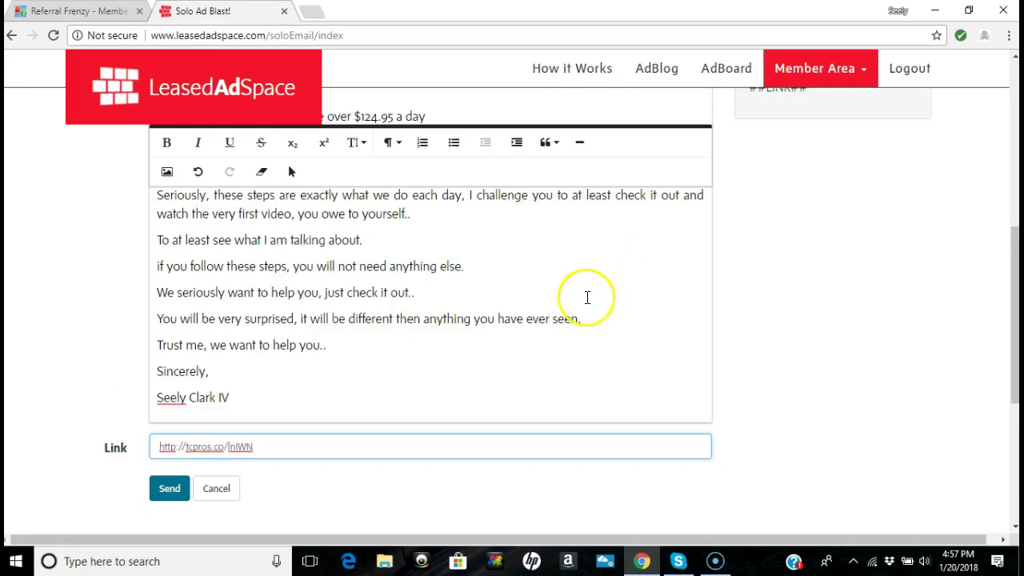
{"action": "scroll", "coordinate": [288, 405], "scroll_direction": "down", "scroll_amount": 5}
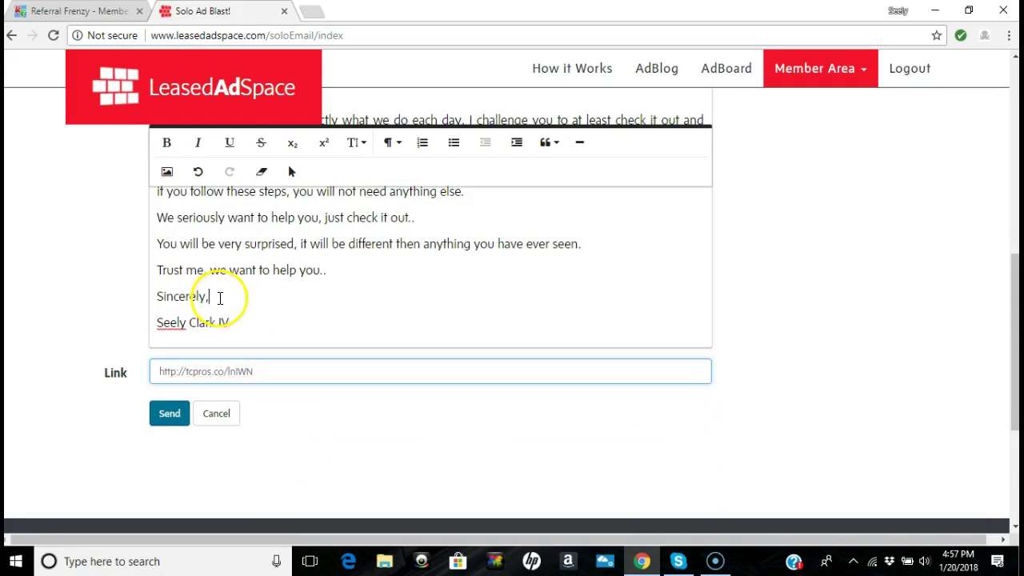
{"action": "left_click", "coordinate": [350, 270]}
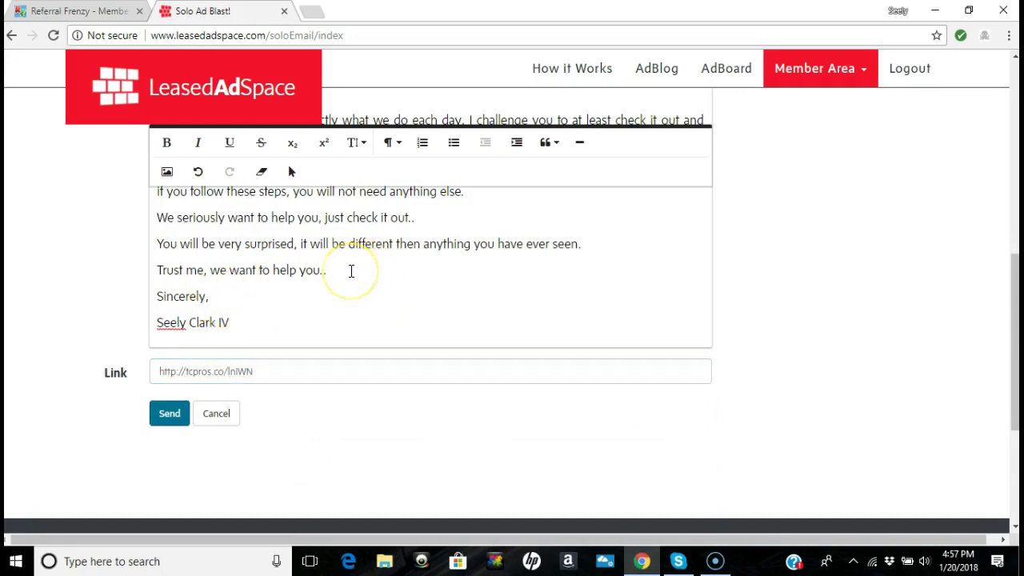
{"action": "key", "text": "Return"}
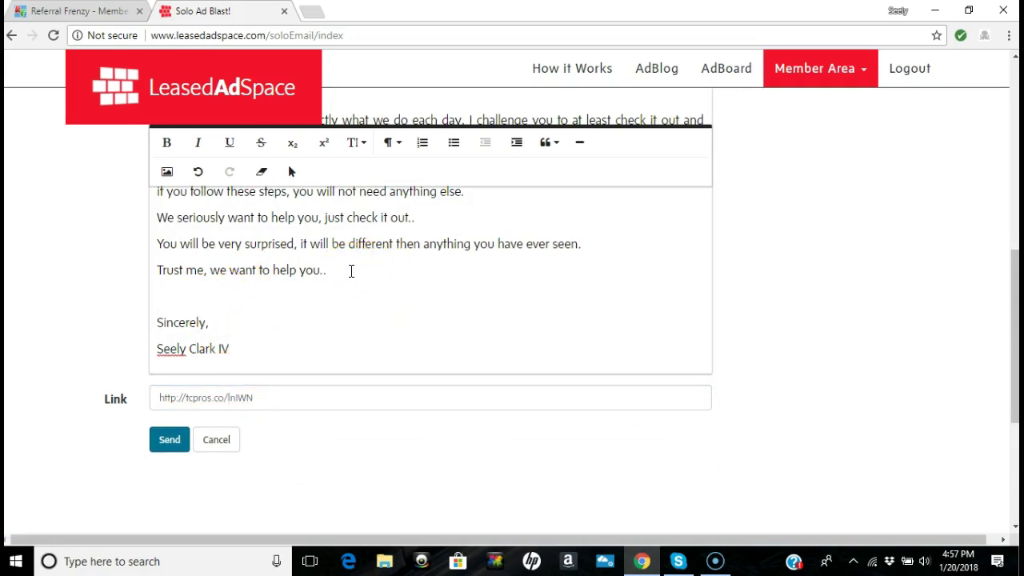
{"action": "scroll", "coordinate": [766, 272], "scroll_direction": "up", "scroll_amount": 1}
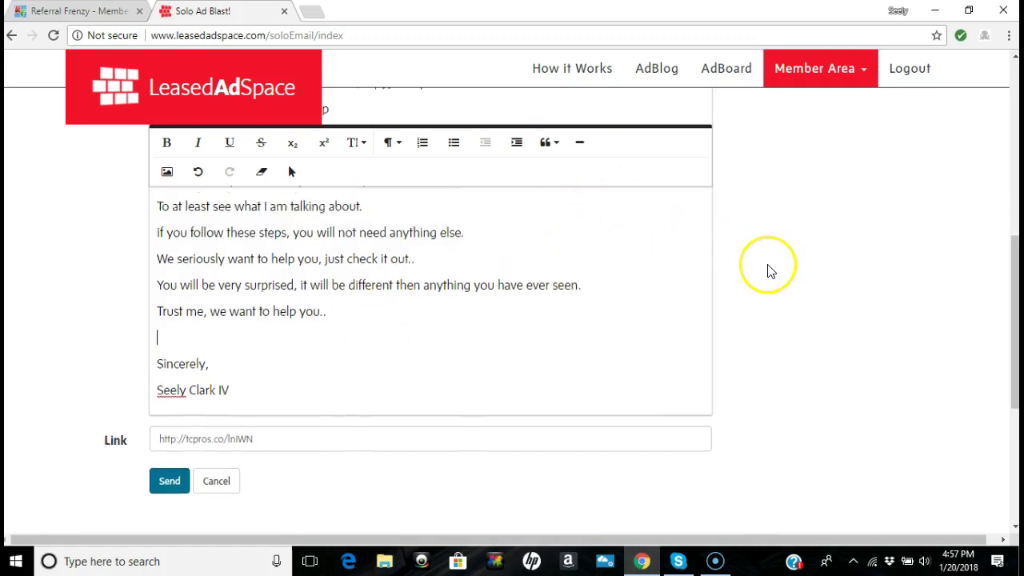
{"action": "scroll", "coordinate": [768, 296], "scroll_direction": "up", "scroll_amount": 1}
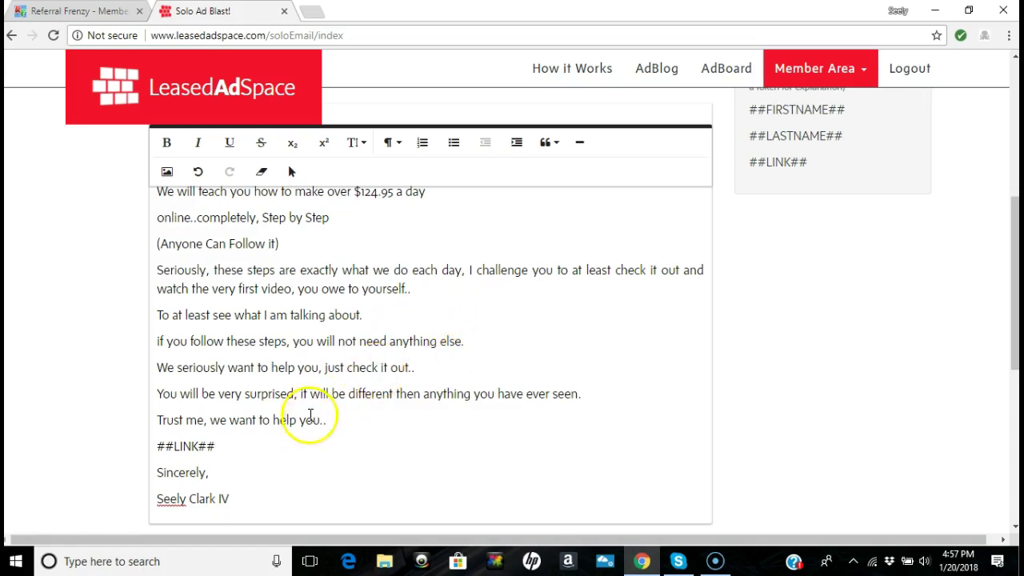
Check the finished subject, body and link over once more and send the solo email.
{"action": "scroll", "coordinate": [311, 424], "scroll_direction": "down", "scroll_amount": 1}
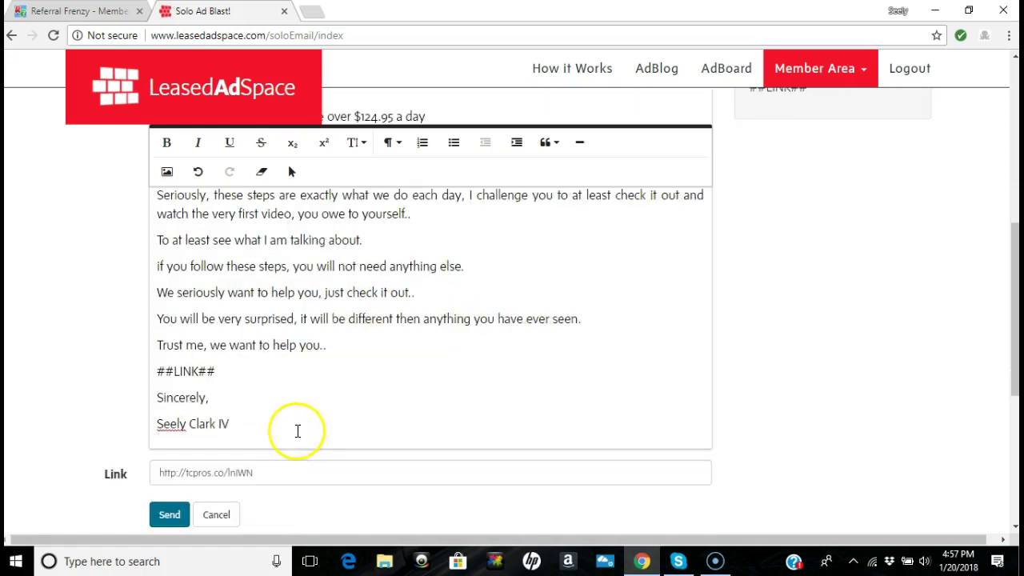
{"action": "scroll", "coordinate": [719, 359], "scroll_direction": "up", "scroll_amount": 2}
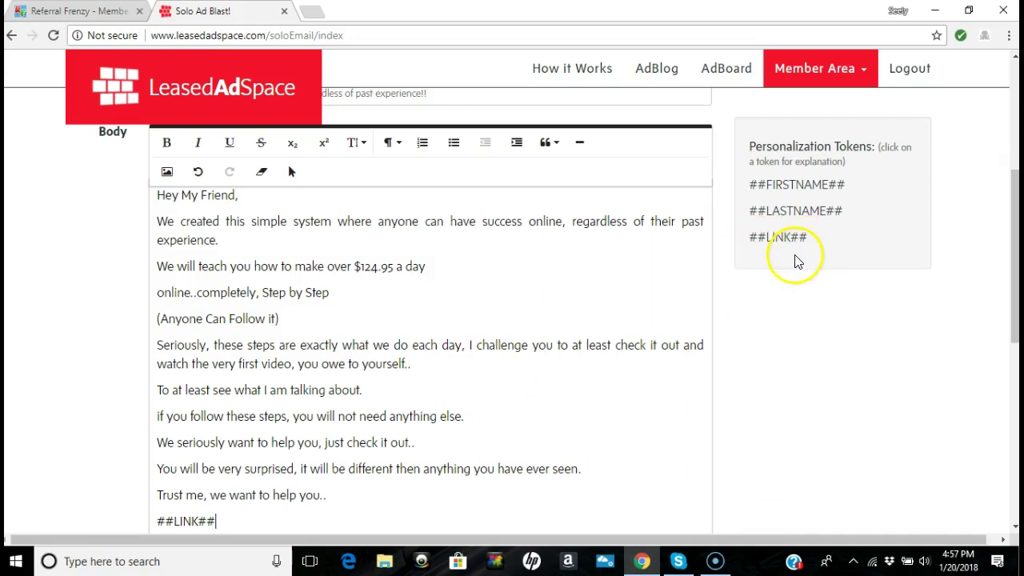
{"action": "scroll", "coordinate": [416, 352], "scroll_direction": "down", "scroll_amount": 1}
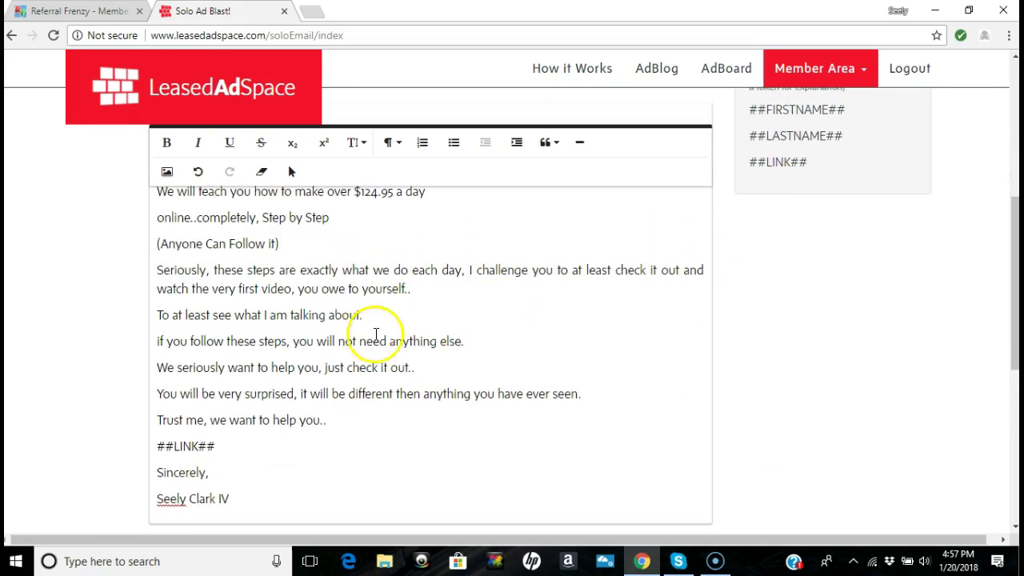
{"action": "scroll", "coordinate": [376, 372], "scroll_direction": "down", "scroll_amount": 2}
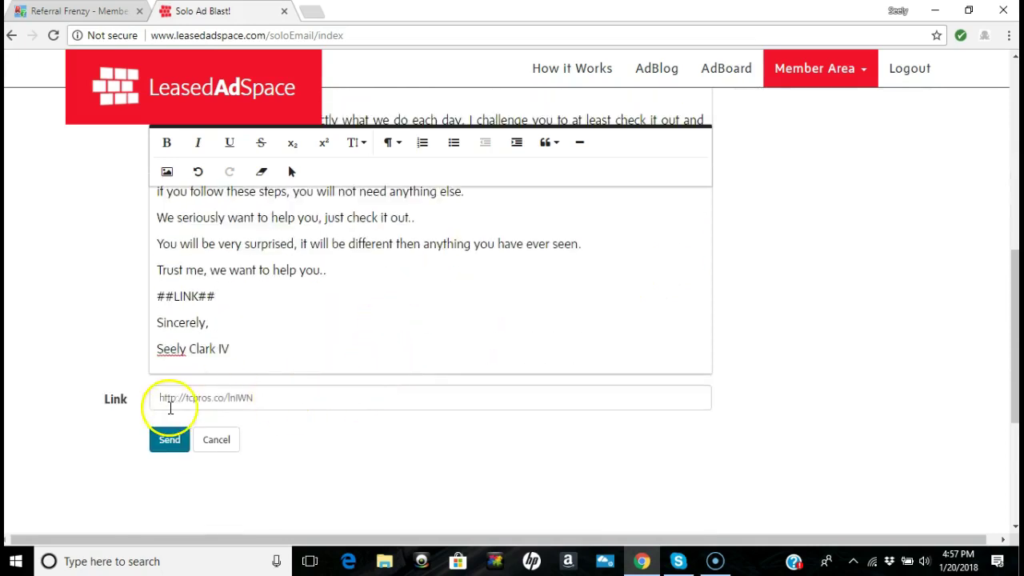
{"action": "left_click", "coordinate": [228, 295]}
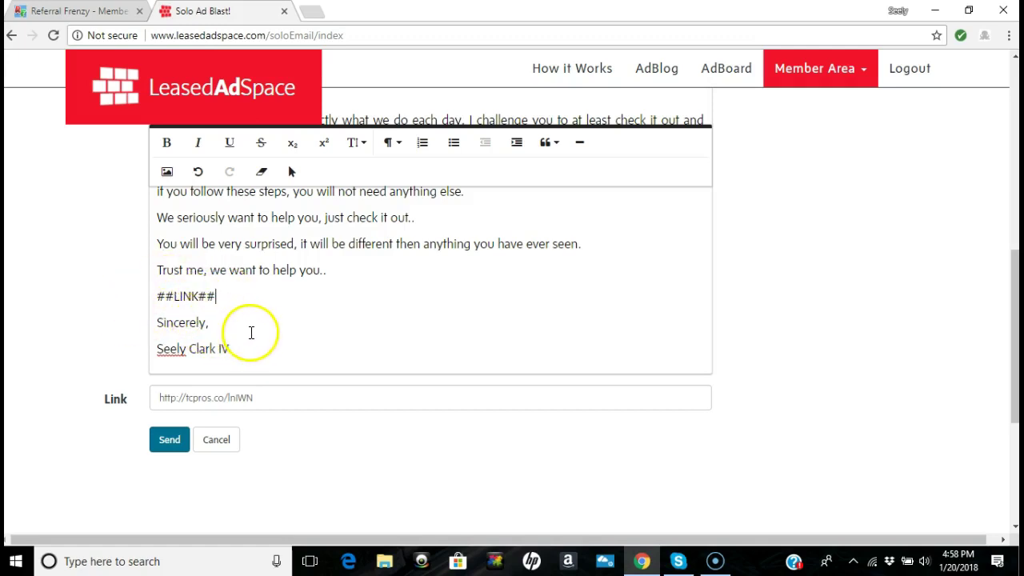
{"action": "scroll", "coordinate": [291, 325], "scroll_direction": "up", "scroll_amount": 5}
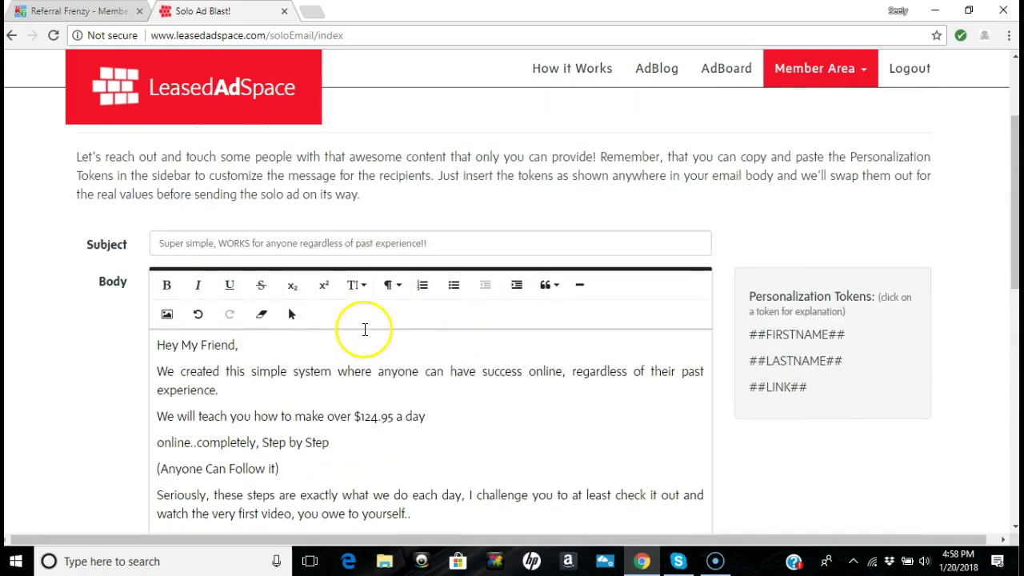
{"action": "scroll", "coordinate": [365, 328], "scroll_direction": "down", "scroll_amount": 8}
{"action": "left_click", "coordinate": [168, 216]}
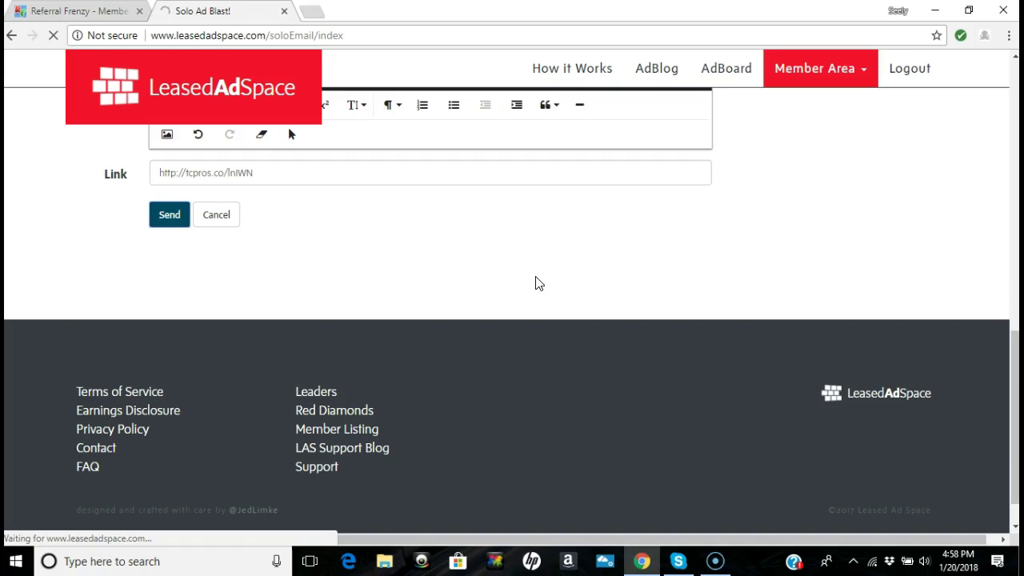
{"action": "left_click", "coordinate": [557, 278]}
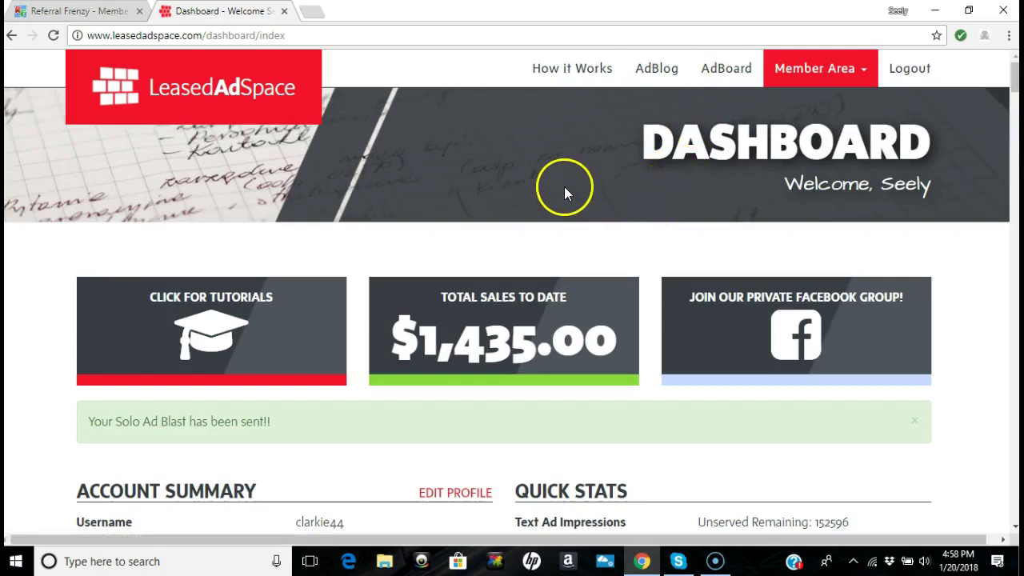
Look through the dashboard down to the newest entry in the submitted solo ads' recipients, opens, clicks and blog views.
{"action": "scroll", "coordinate": [564, 192], "scroll_direction": "down", "scroll_amount": 2}
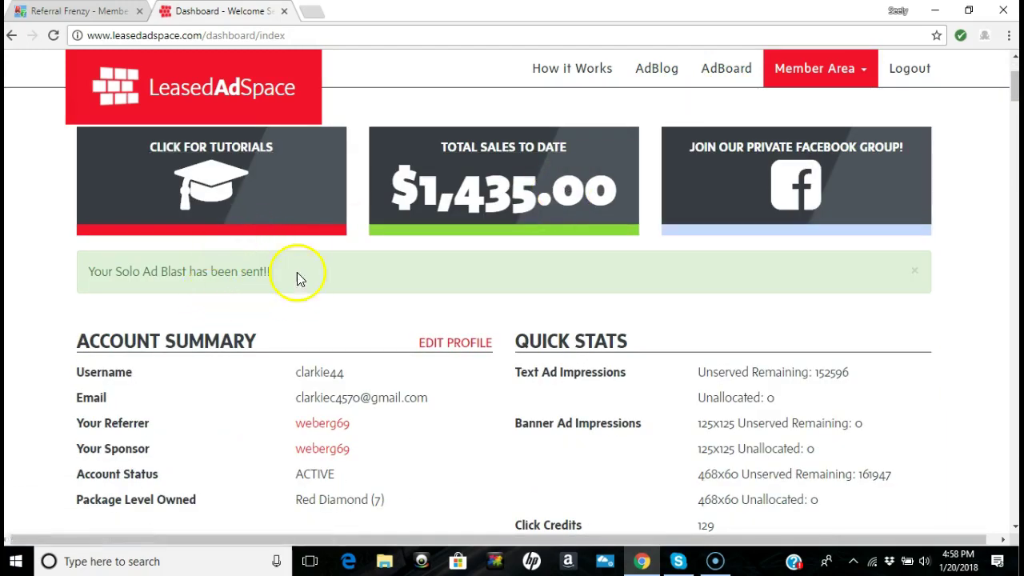
{"action": "scroll", "coordinate": [456, 264], "scroll_direction": "down", "scroll_amount": 10}
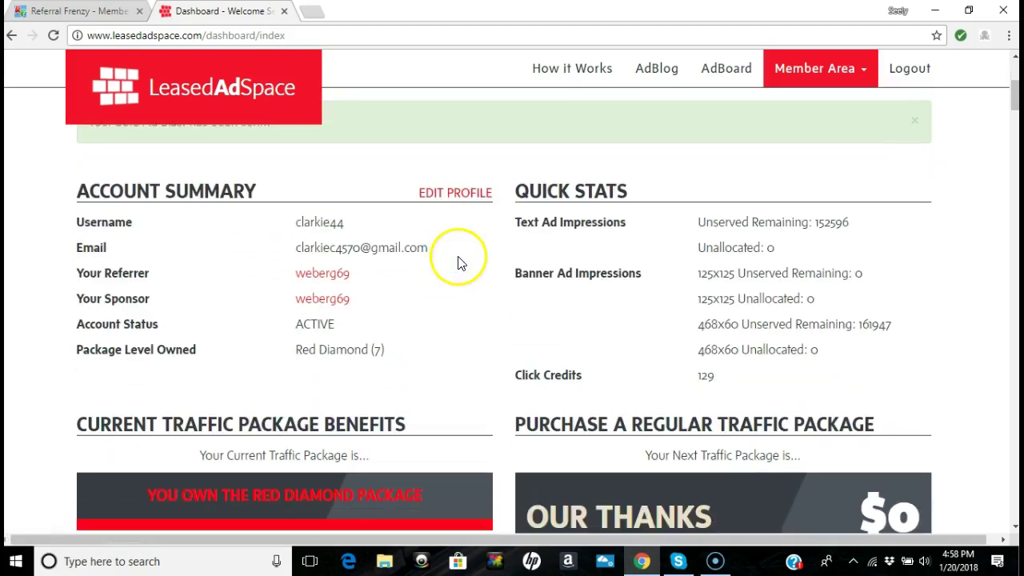
{"action": "scroll", "coordinate": [458, 262], "scroll_direction": "down", "scroll_amount": 15}
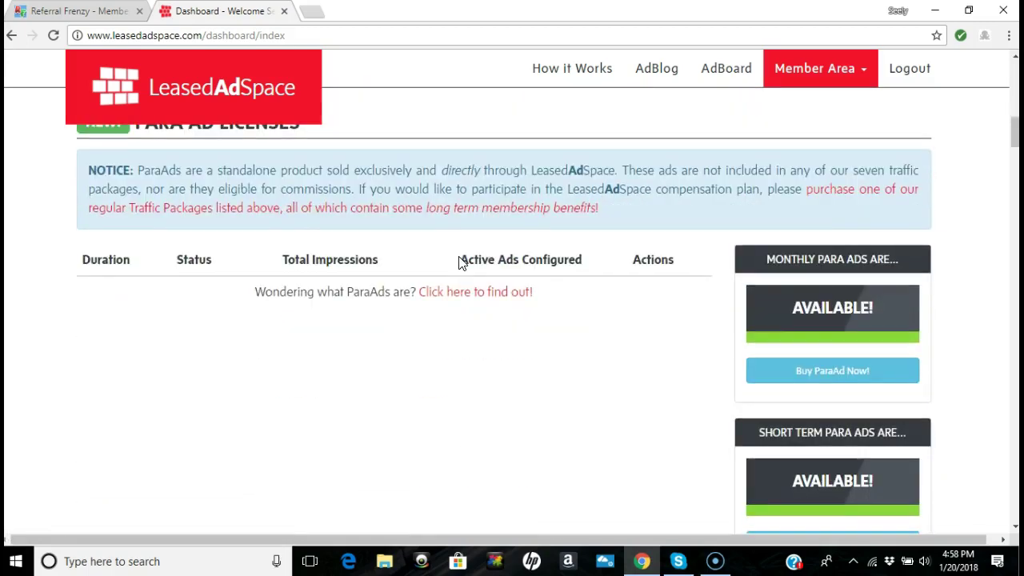
{"action": "scroll", "coordinate": [478, 253], "scroll_direction": "down", "scroll_amount": 15}
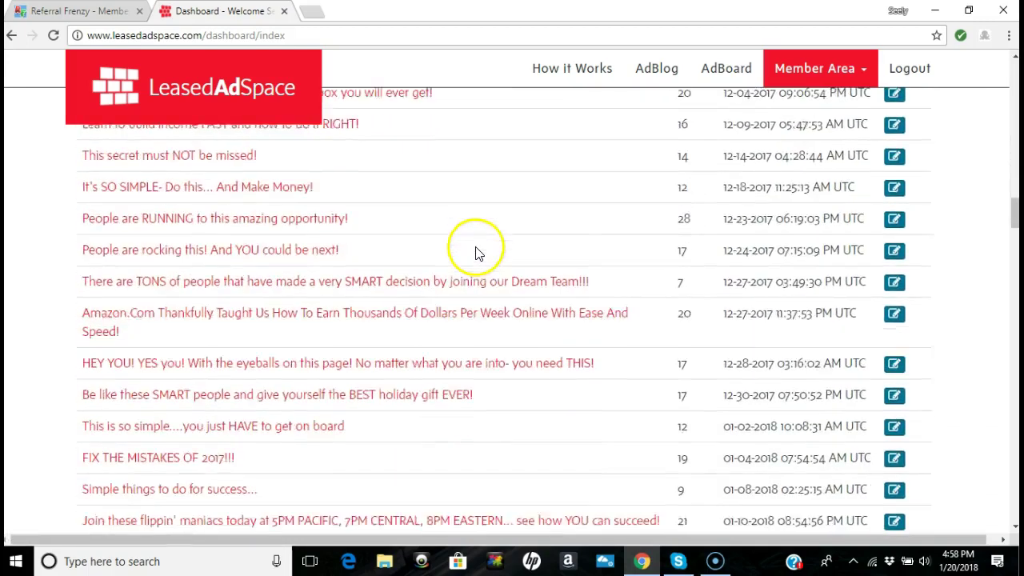
{"action": "scroll", "coordinate": [484, 251], "scroll_direction": "down", "scroll_amount": 15}
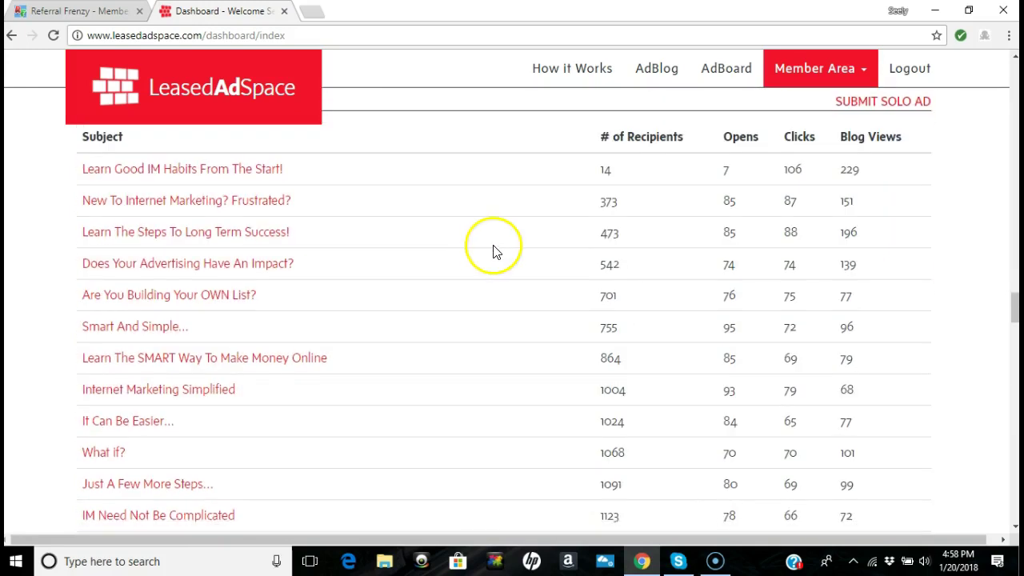
{"action": "scroll", "coordinate": [613, 247], "scroll_direction": "down", "scroll_amount": 1}
{"action": "scroll", "coordinate": [615, 248], "scroll_direction": "down", "scroll_amount": 9}
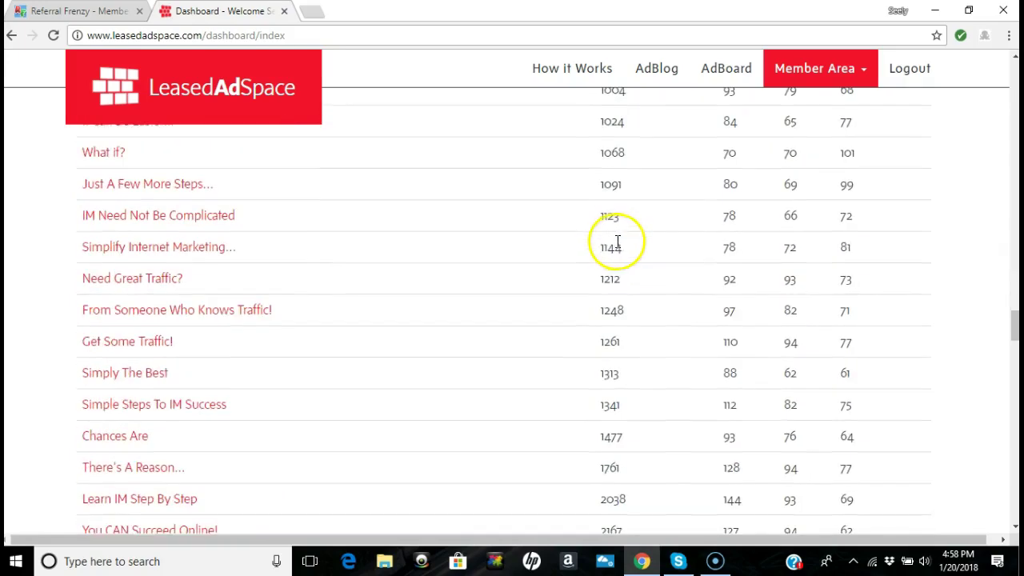
{"action": "scroll", "coordinate": [620, 245], "scroll_direction": "down", "scroll_amount": 9}
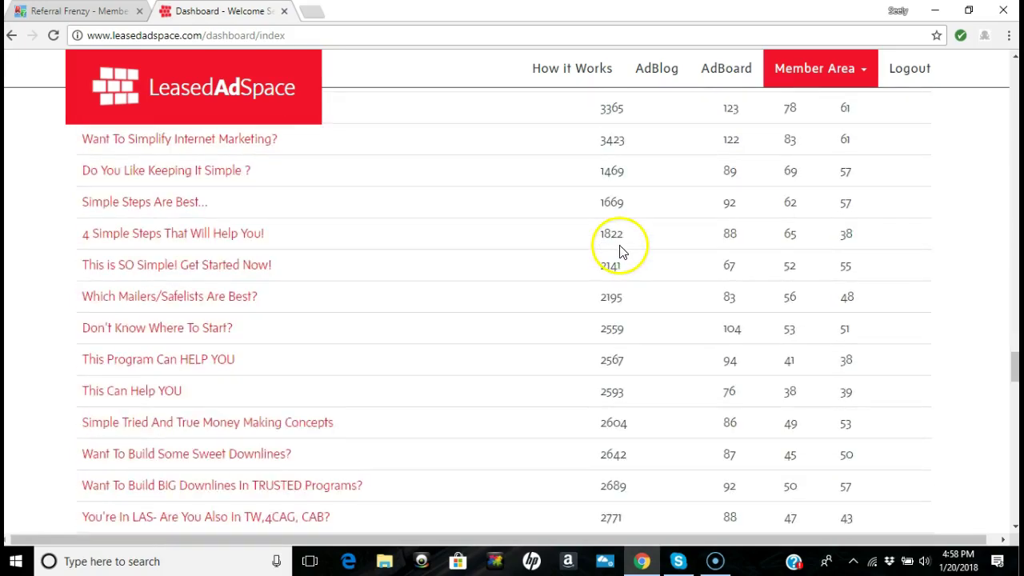
{"action": "scroll", "coordinate": [622, 251], "scroll_direction": "down", "scroll_amount": 10}
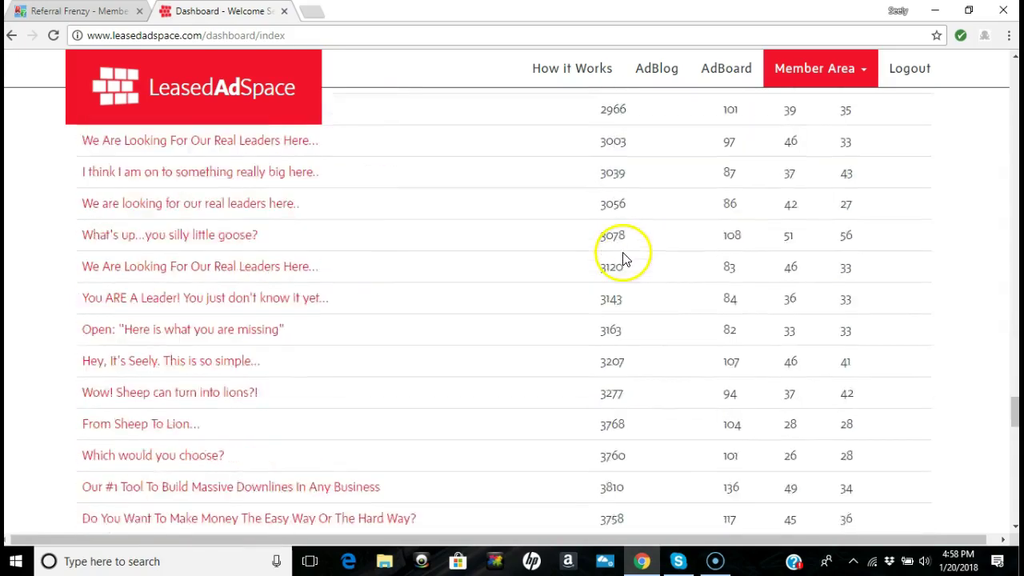
{"action": "scroll", "coordinate": [624, 267], "scroll_direction": "down", "scroll_amount": 10}
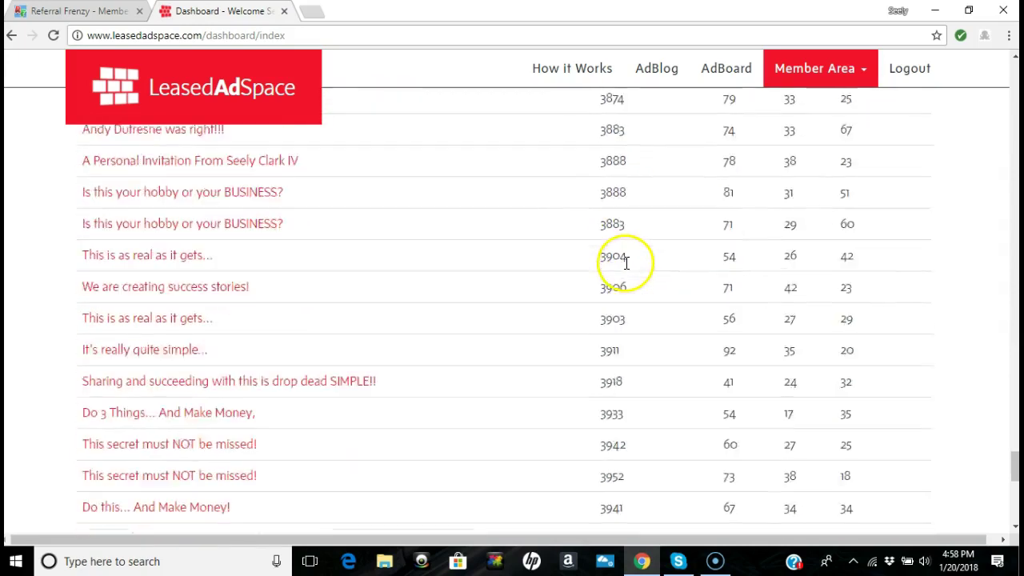
{"action": "scroll", "coordinate": [626, 269], "scroll_direction": "up", "scroll_amount": 1}
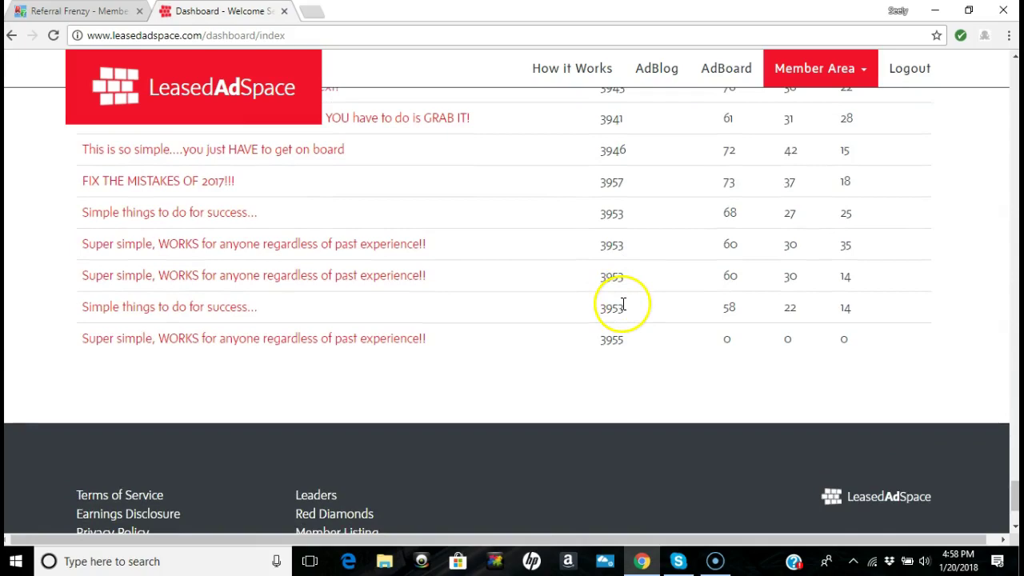
Compare the recipient, open and click figures of the earlier solo ads with those of the most recent ones.
{"action": "scroll", "coordinate": [664, 304], "scroll_direction": "up", "scroll_amount": 5}
{"action": "scroll", "coordinate": [670, 306], "scroll_direction": "up", "scroll_amount": 20}
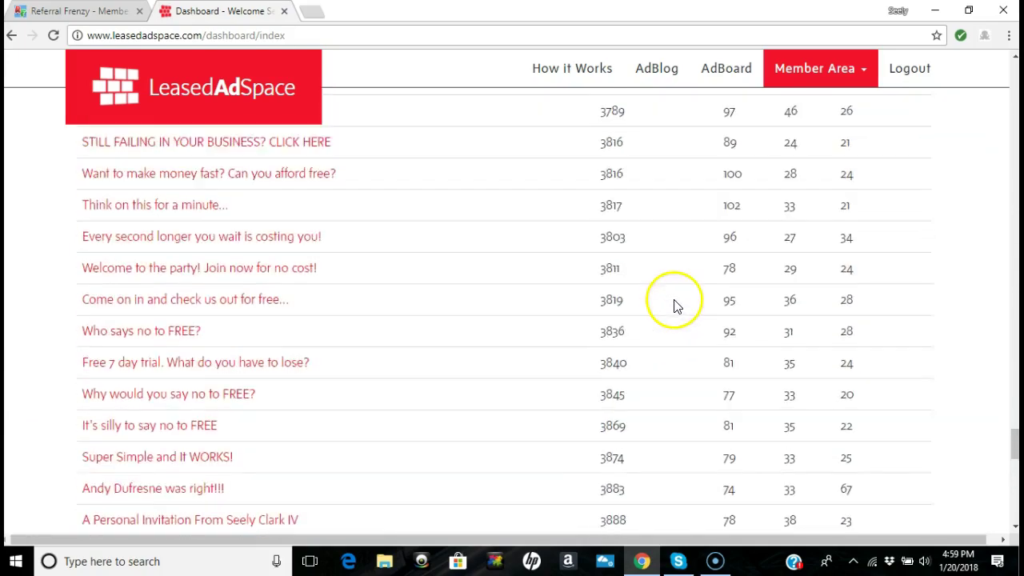
{"action": "scroll", "coordinate": [681, 310], "scroll_direction": "up", "scroll_amount": 12}
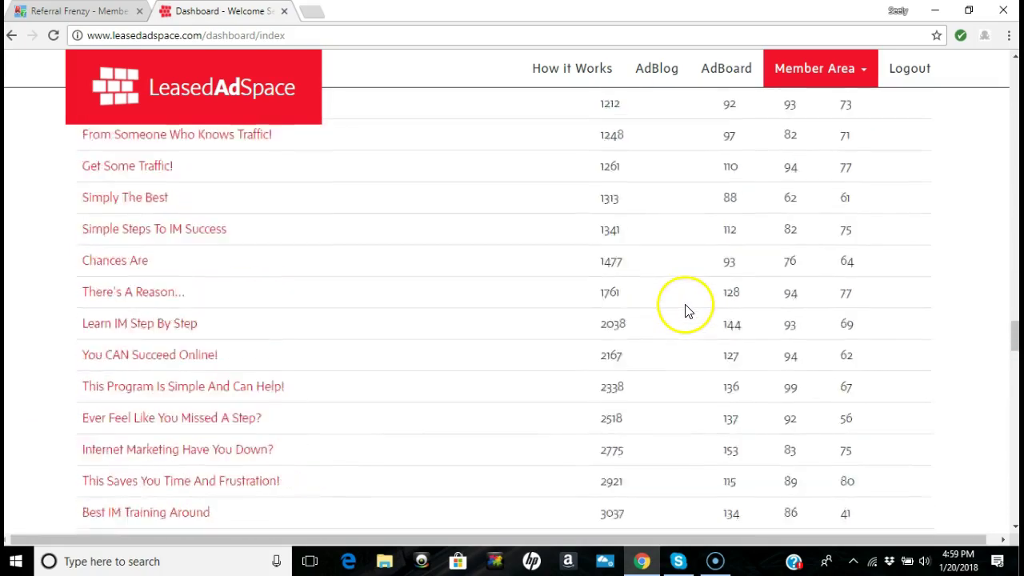
{"action": "scroll", "coordinate": [692, 315], "scroll_direction": "down", "scroll_amount": 20}
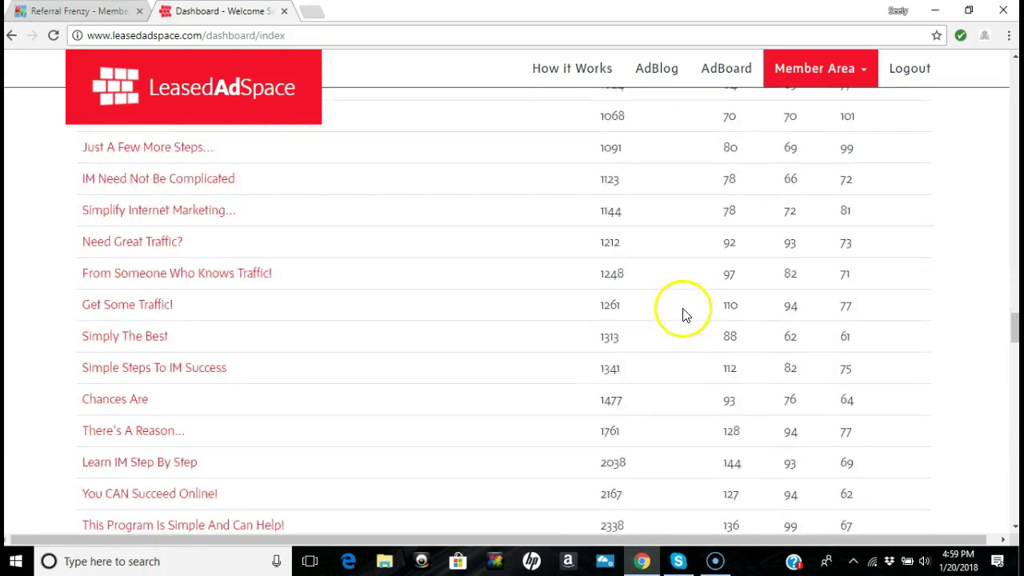
{"action": "scroll", "coordinate": [676, 311], "scroll_direction": "down", "scroll_amount": 20}
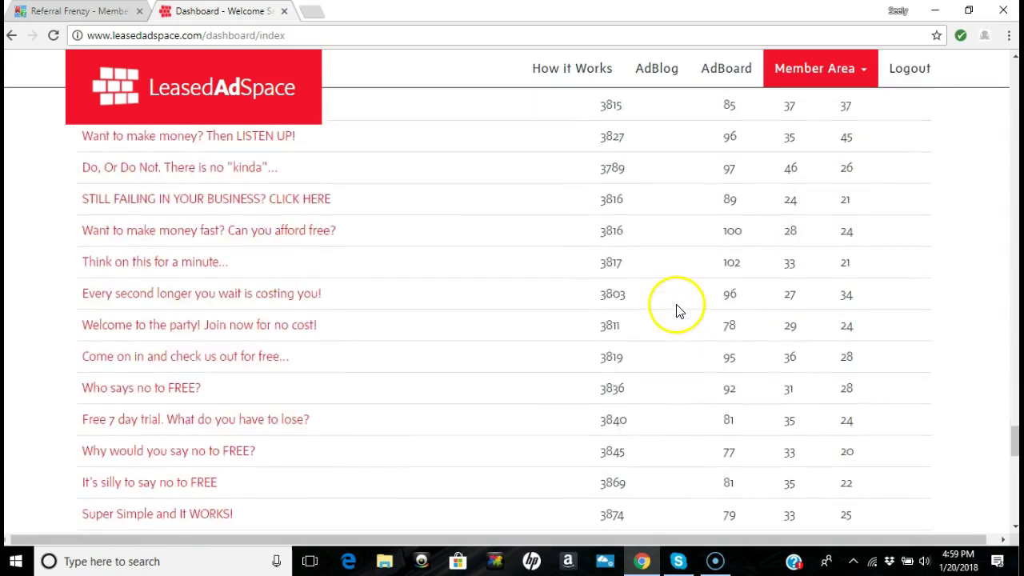
{"action": "scroll", "coordinate": [677, 316], "scroll_direction": "down", "scroll_amount": 2}
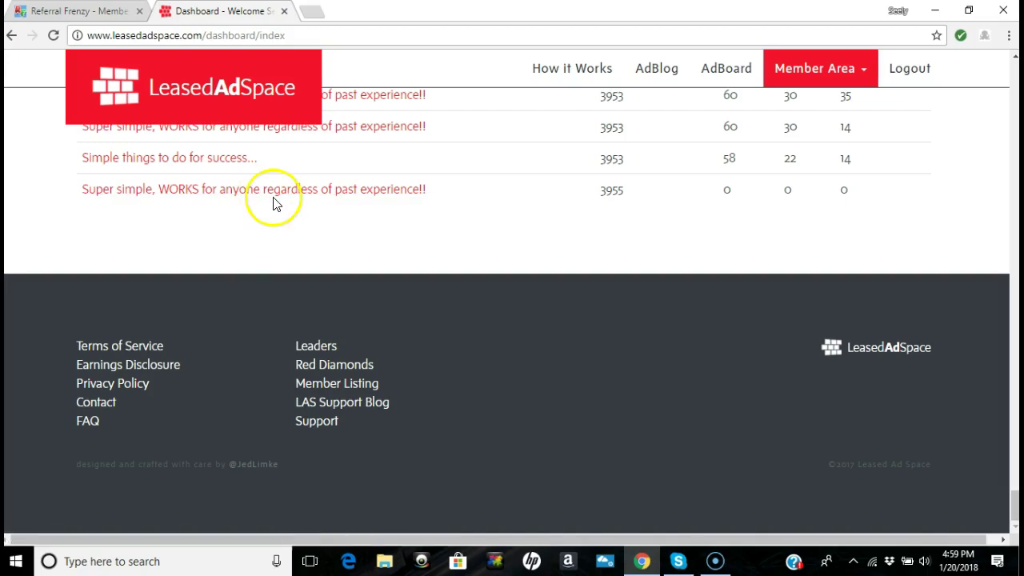
Open the AdBlog and find the post "Super simple, WORKS for anyone regardless of past experience!!".
{"action": "left_click", "coordinate": [641, 83]}
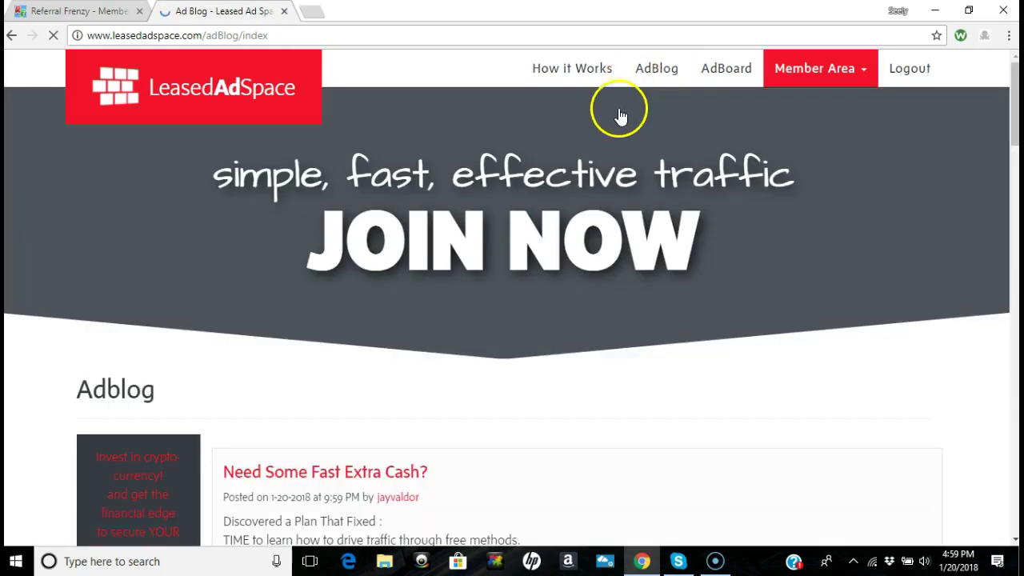
{"action": "scroll", "coordinate": [559, 180], "scroll_direction": "down", "scroll_amount": 3}
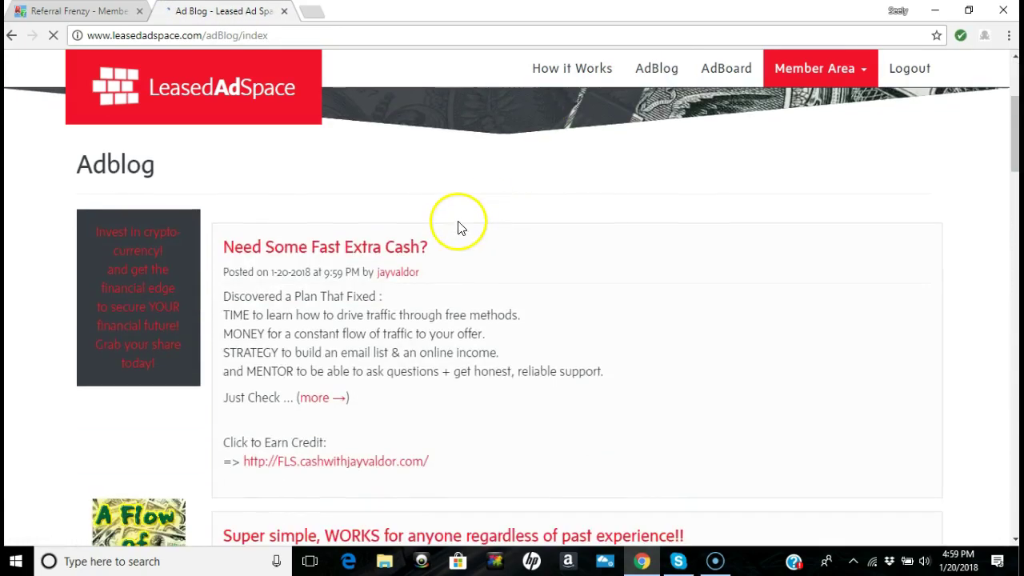
{"action": "scroll", "coordinate": [468, 221], "scroll_direction": "down", "scroll_amount": 5}
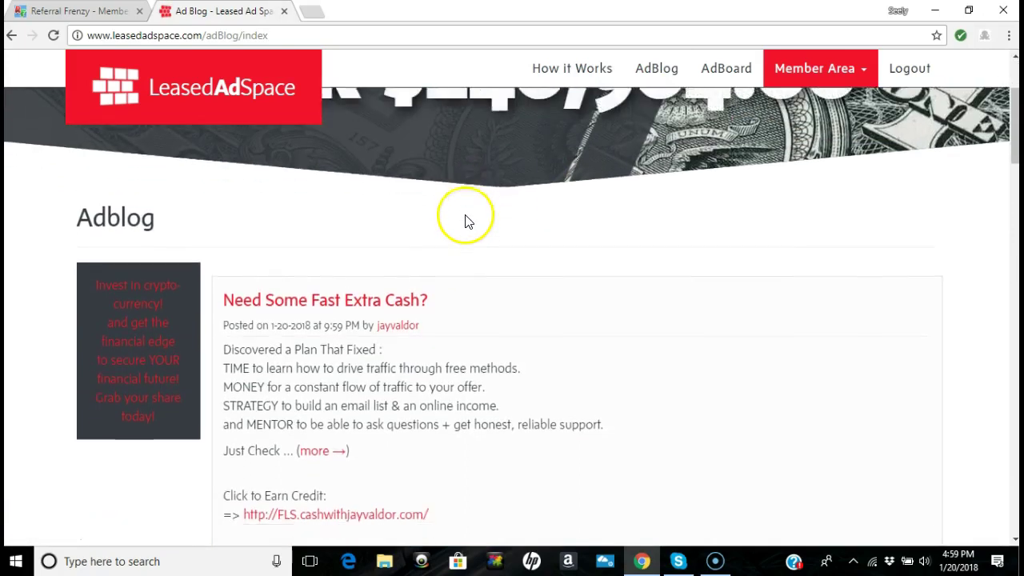
{"action": "scroll", "coordinate": [469, 218], "scroll_direction": "up", "scroll_amount": 3}
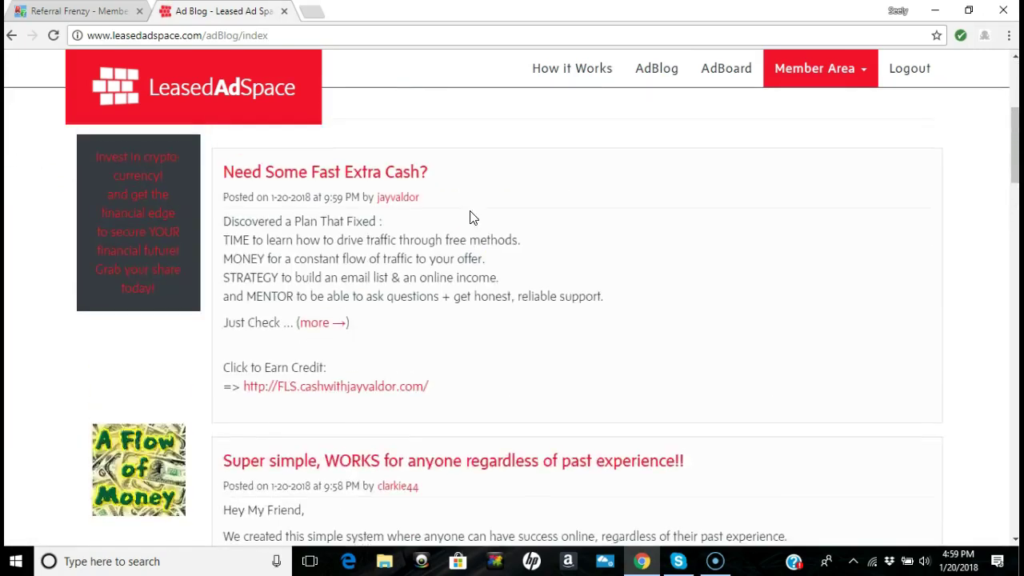
Look over the "Super simple, WORKS for anyone regardless of past experience!!" post and its earn-credit link alongside the neighbouring AdBlog posts.
{"action": "scroll", "coordinate": [393, 185], "scroll_direction": "down", "scroll_amount": 2}
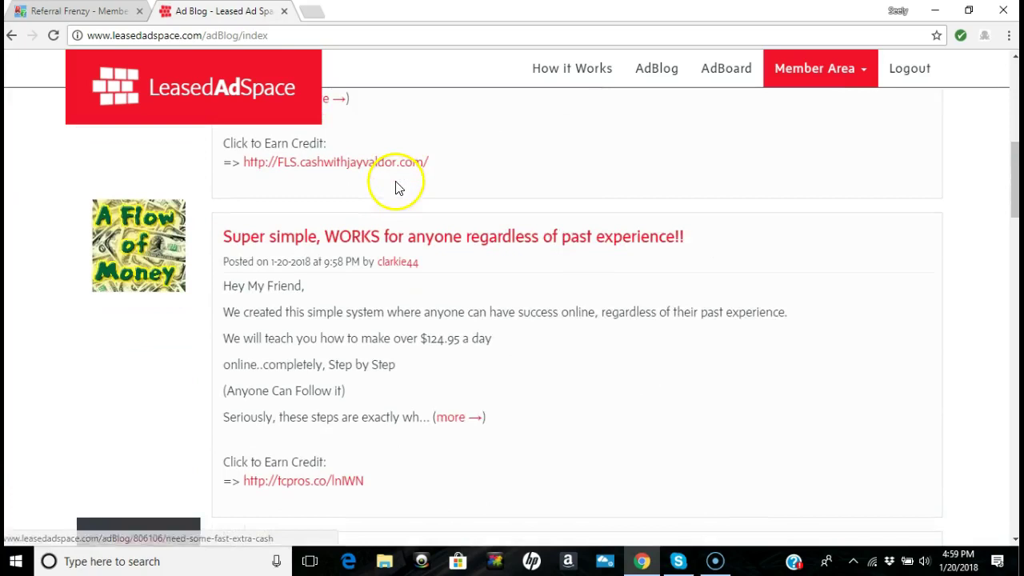
{"action": "scroll", "coordinate": [375, 234], "scroll_direction": "down", "scroll_amount": 1}
{"action": "scroll", "coordinate": [375, 238], "scroll_direction": "up", "scroll_amount": 1}
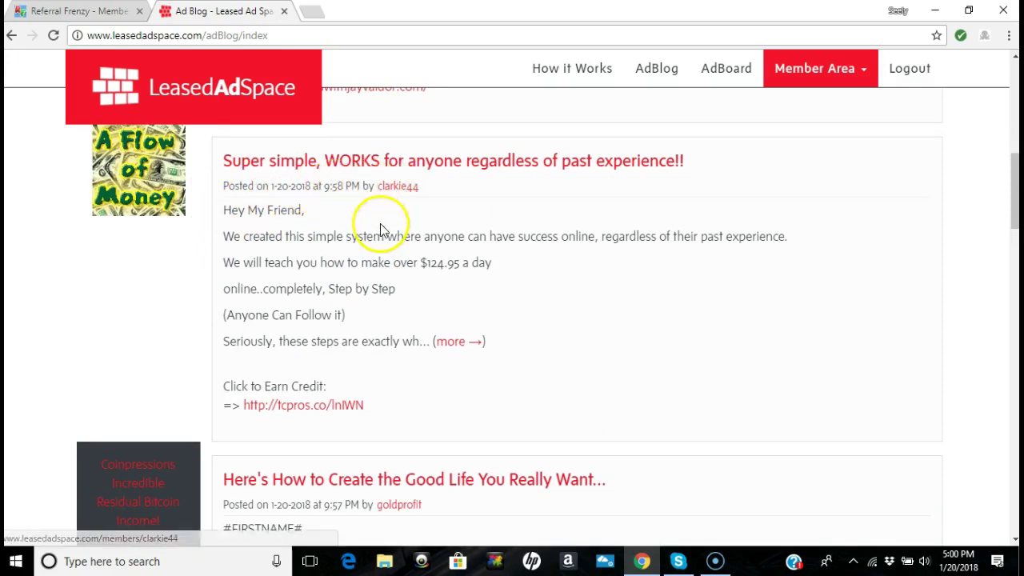
{"action": "scroll", "coordinate": [381, 229], "scroll_direction": "up", "scroll_amount": 4}
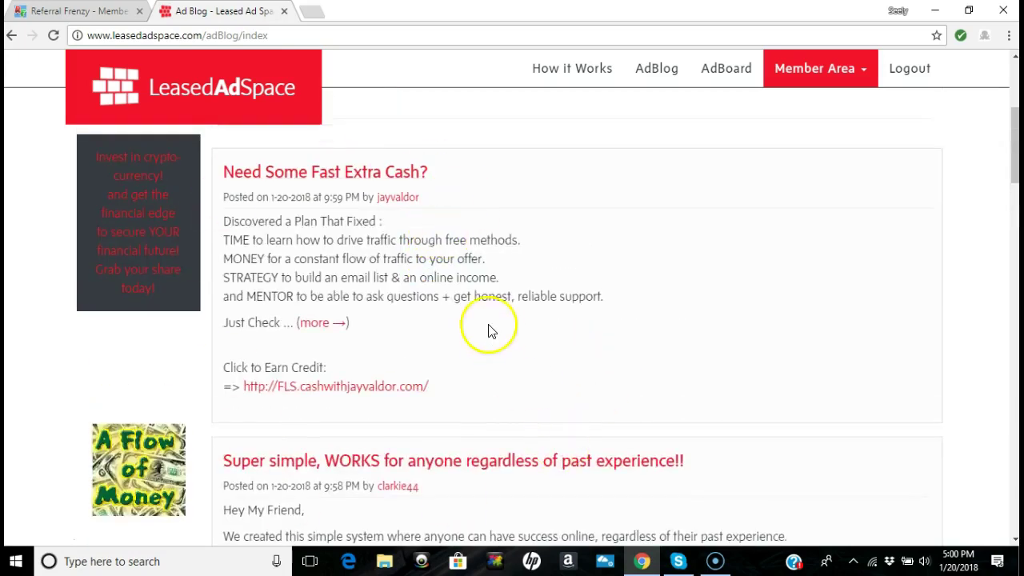
{"action": "scroll", "coordinate": [491, 331], "scroll_direction": "down", "scroll_amount": 2}
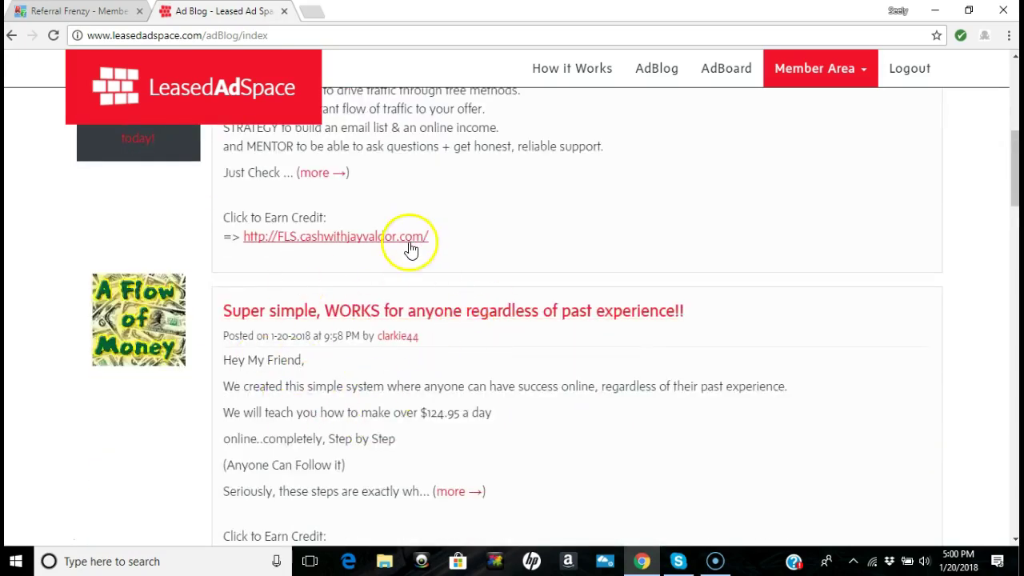
{"action": "scroll", "coordinate": [409, 250], "scroll_direction": "up", "scroll_amount": 2}
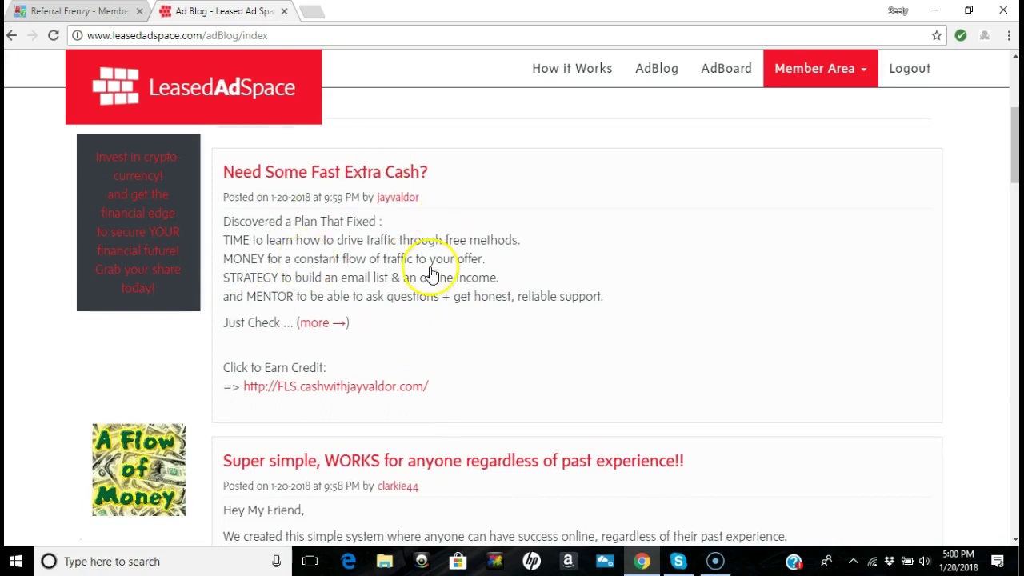
{"action": "scroll", "coordinate": [274, 206], "scroll_direction": "down", "scroll_amount": 7}
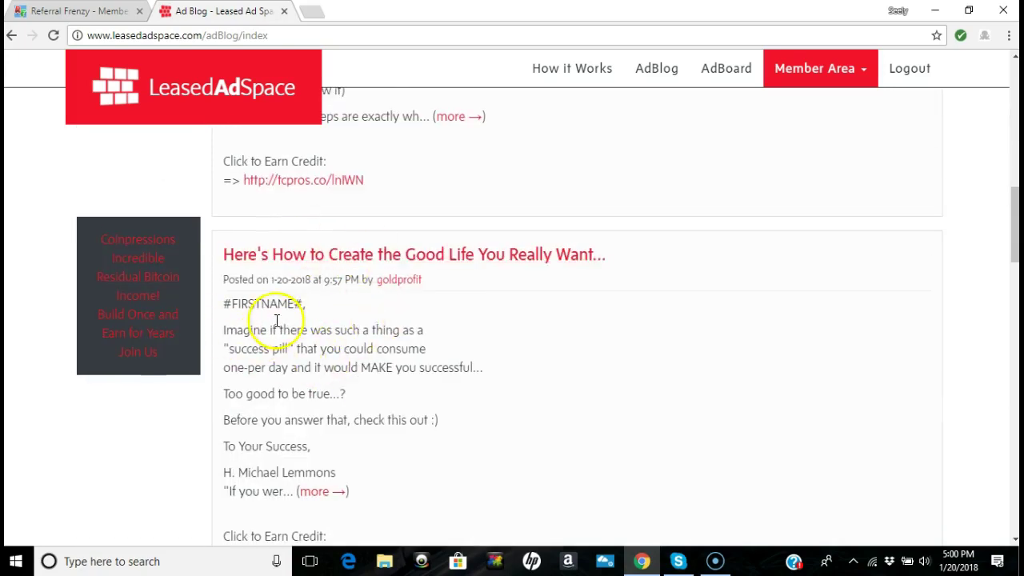
{"action": "scroll", "coordinate": [276, 320], "scroll_direction": "up", "scroll_amount": 4}
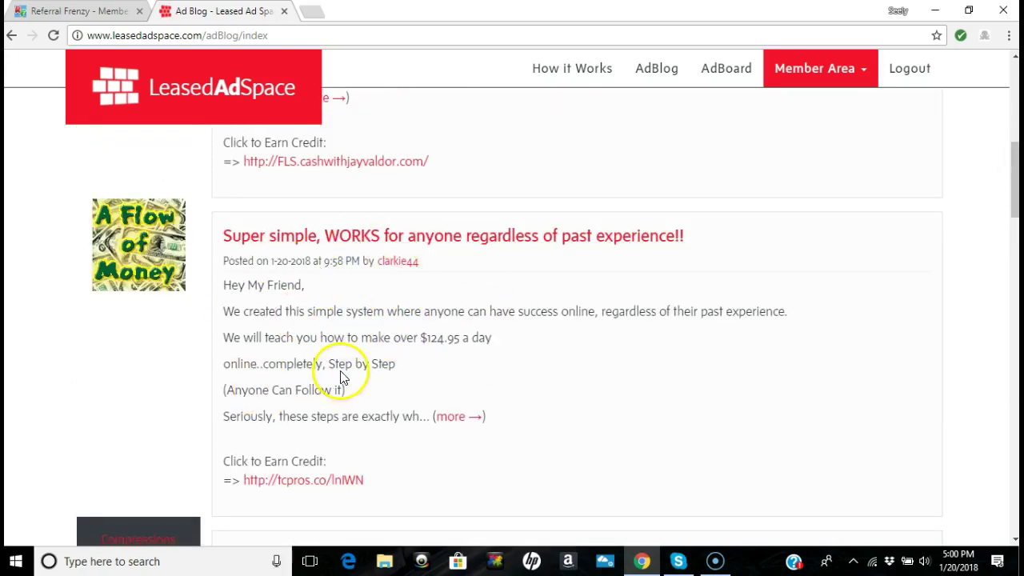
{"action": "scroll", "coordinate": [326, 367], "scroll_direction": "up", "scroll_amount": 5}
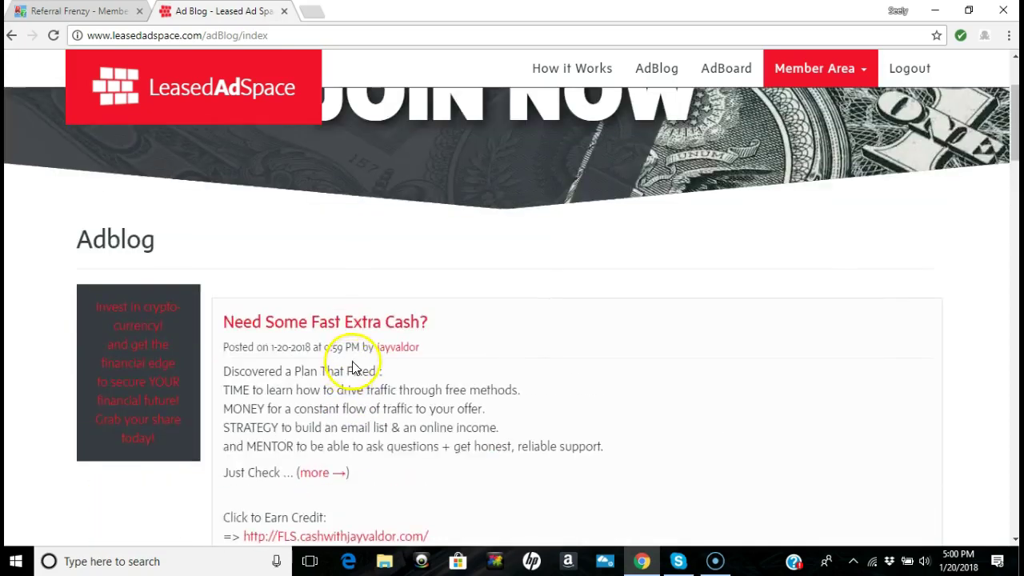
{"action": "scroll", "coordinate": [354, 368], "scroll_direction": "up", "scroll_amount": 2}
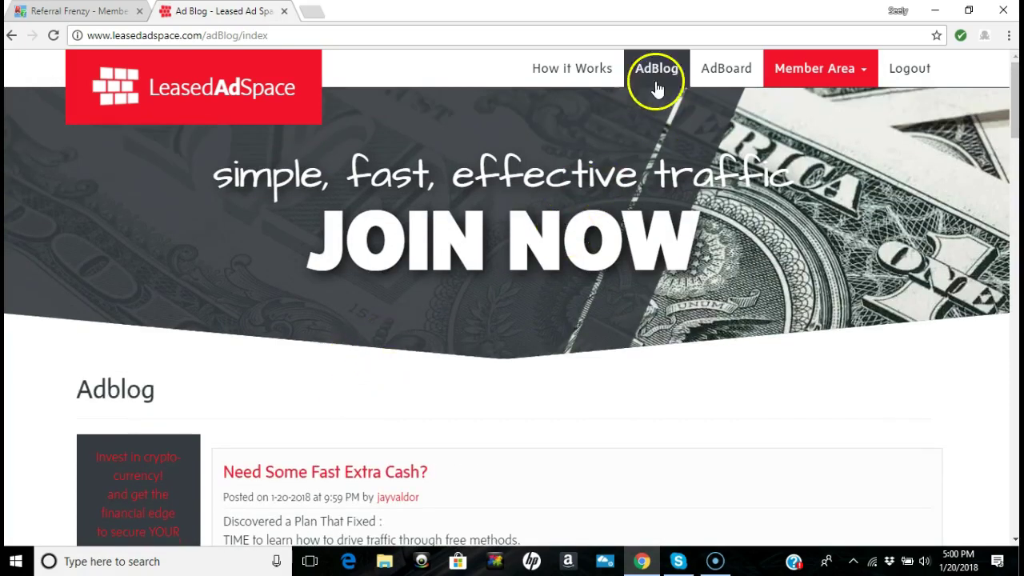